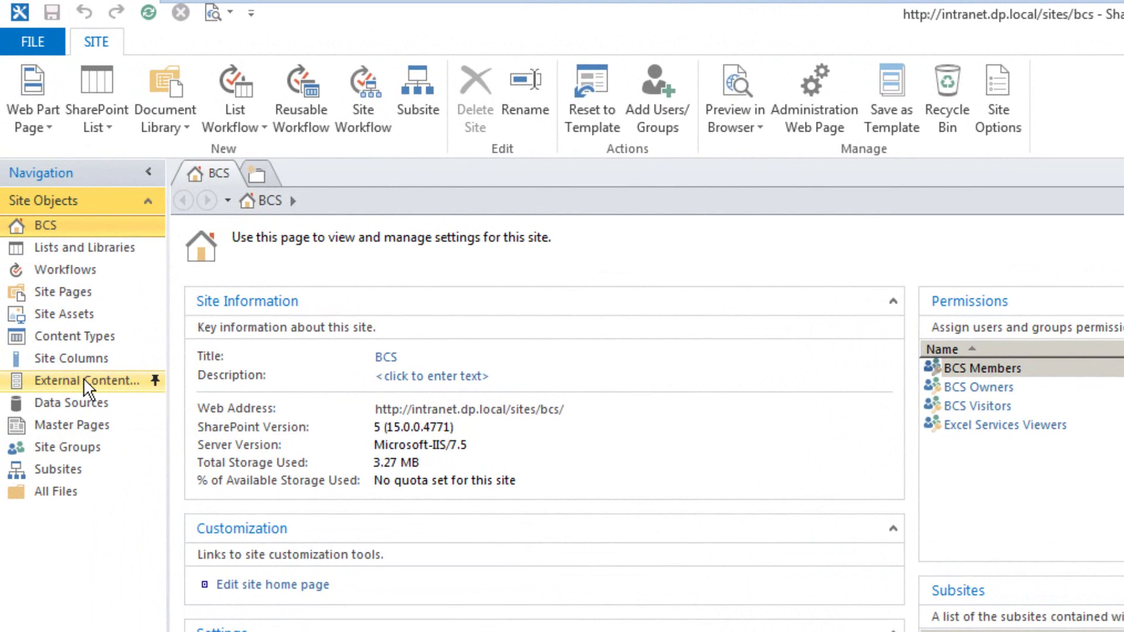
# Create a new external content type in the BCS site and name it Northwind_Custs_Orders.
pyautogui.click(44, 201)
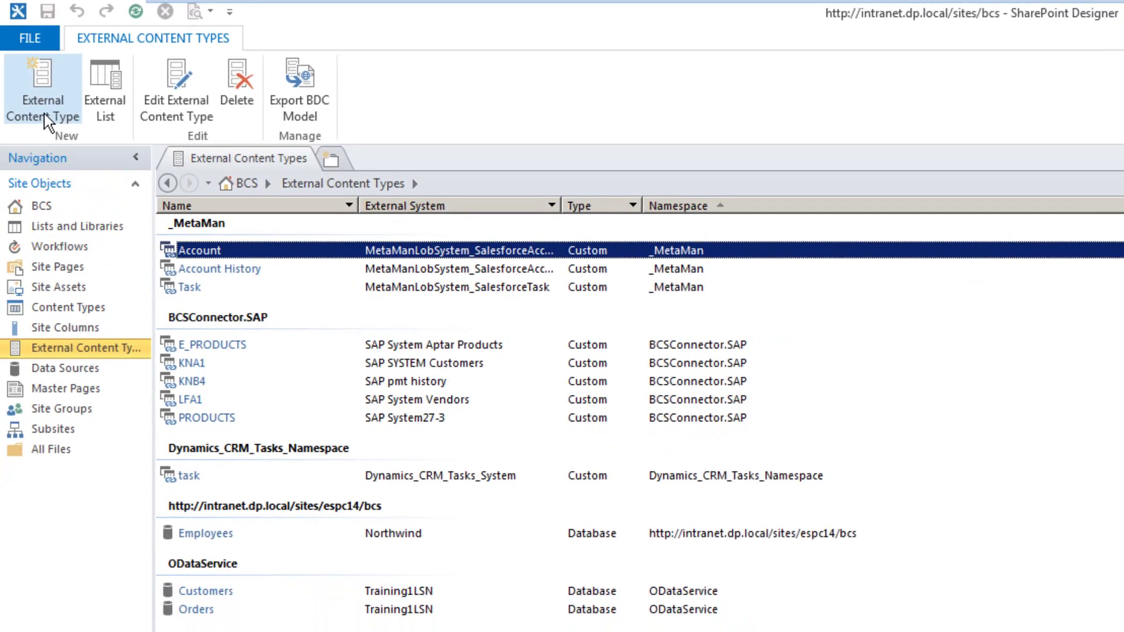
pyautogui.click(49, 126)
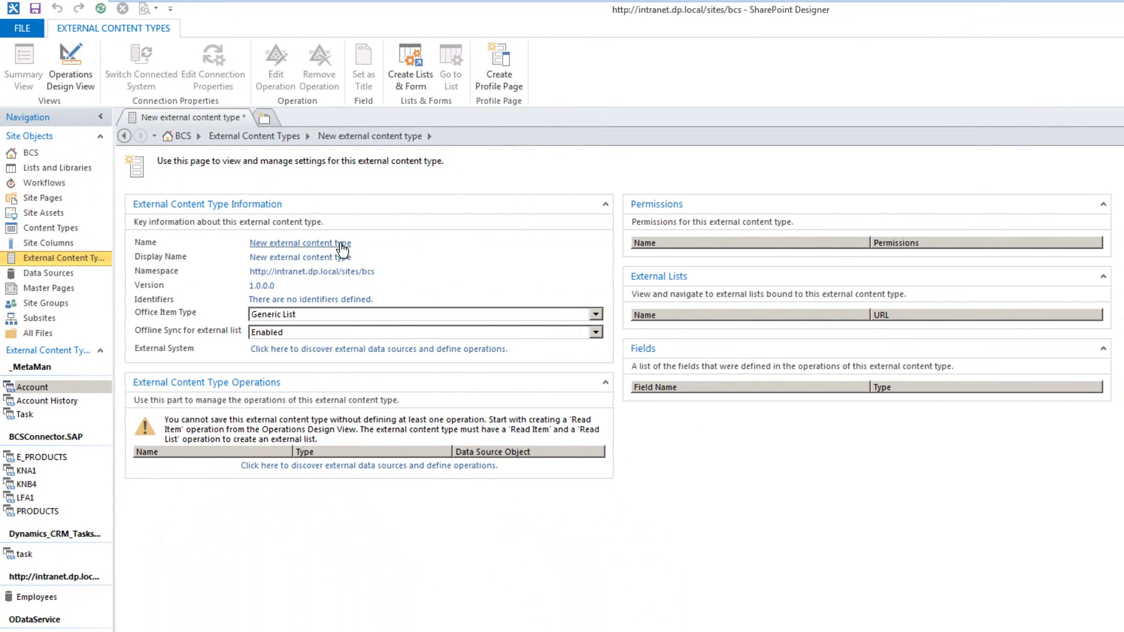
pyautogui.click(340, 244)
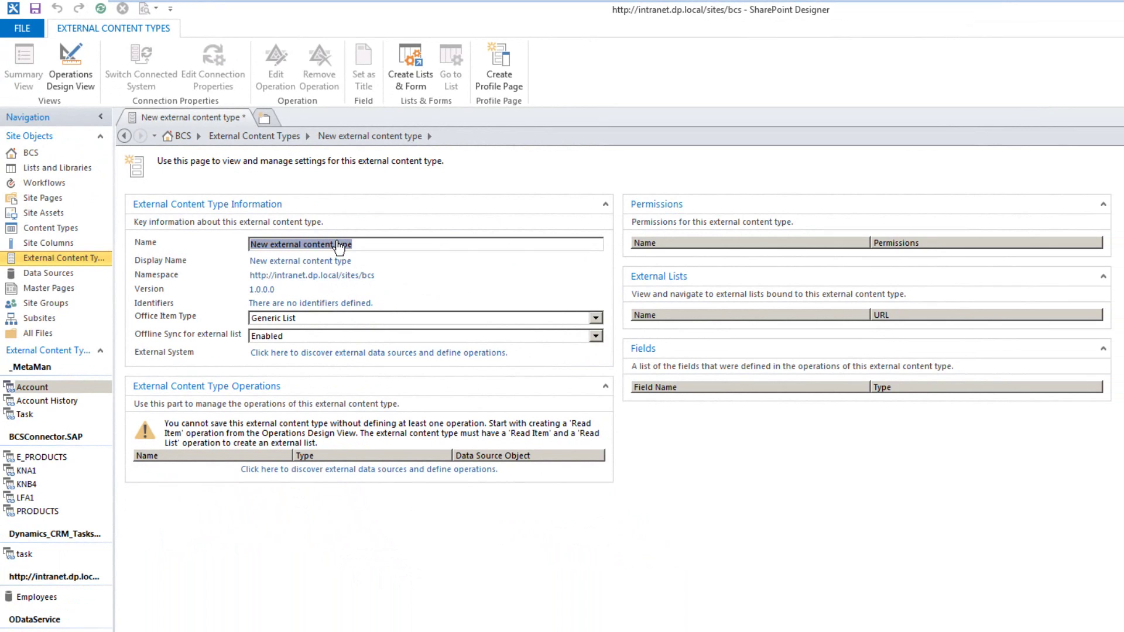
pyautogui.write('Northwind')
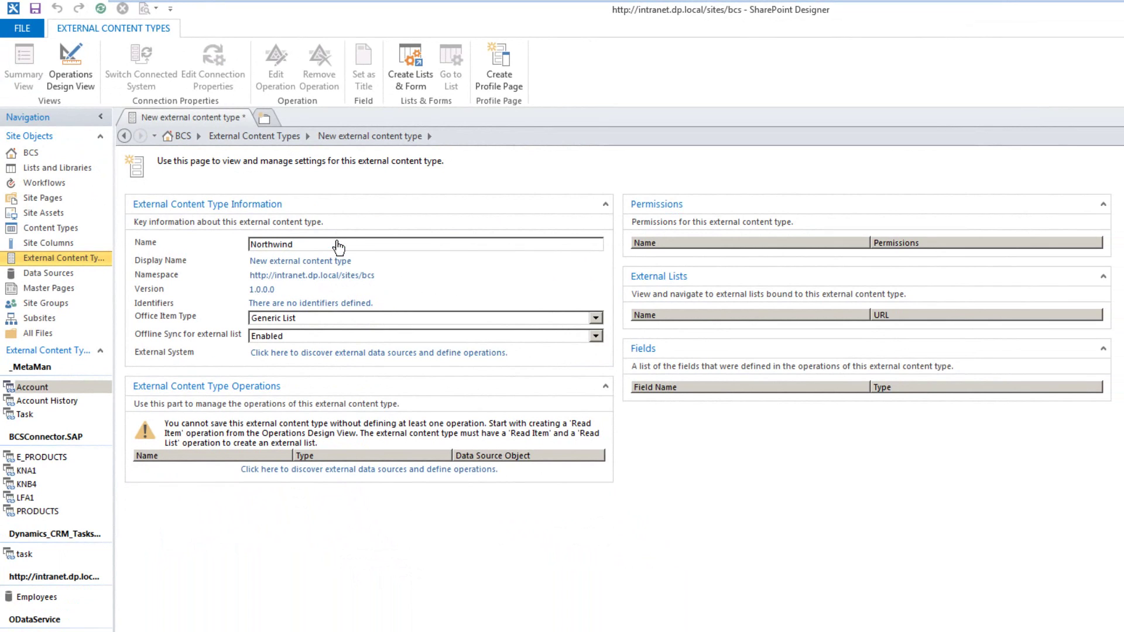
pyautogui.write('_Custs_Orders')
# Set the external content type's display name to Northwind_Customers_Orders.
pyautogui.click(322, 261)
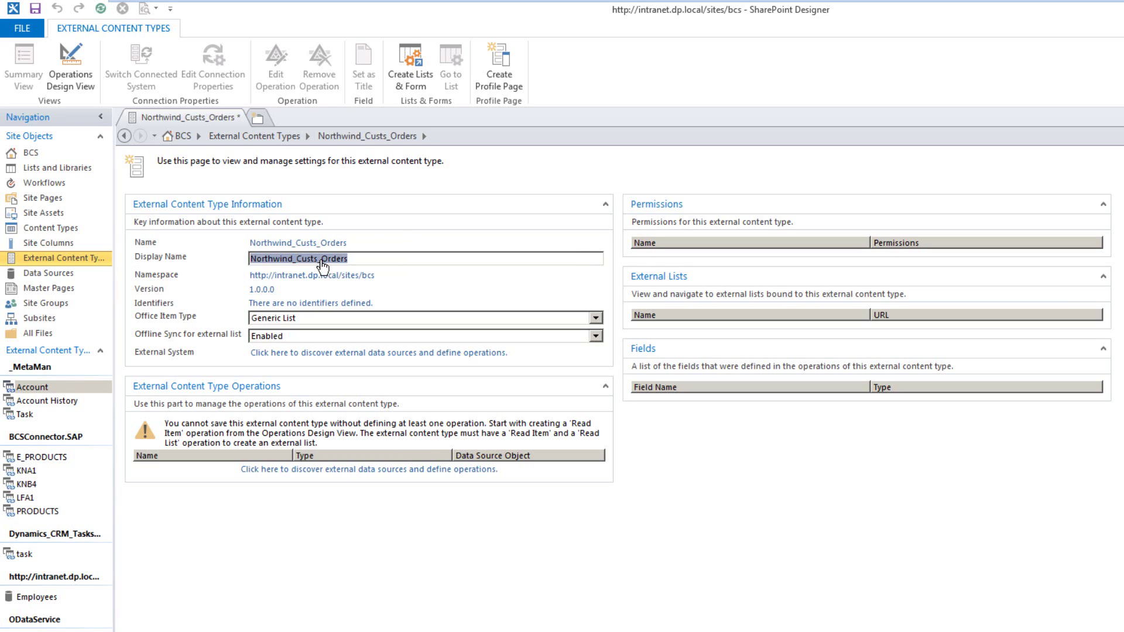
pyautogui.write('Northwind')
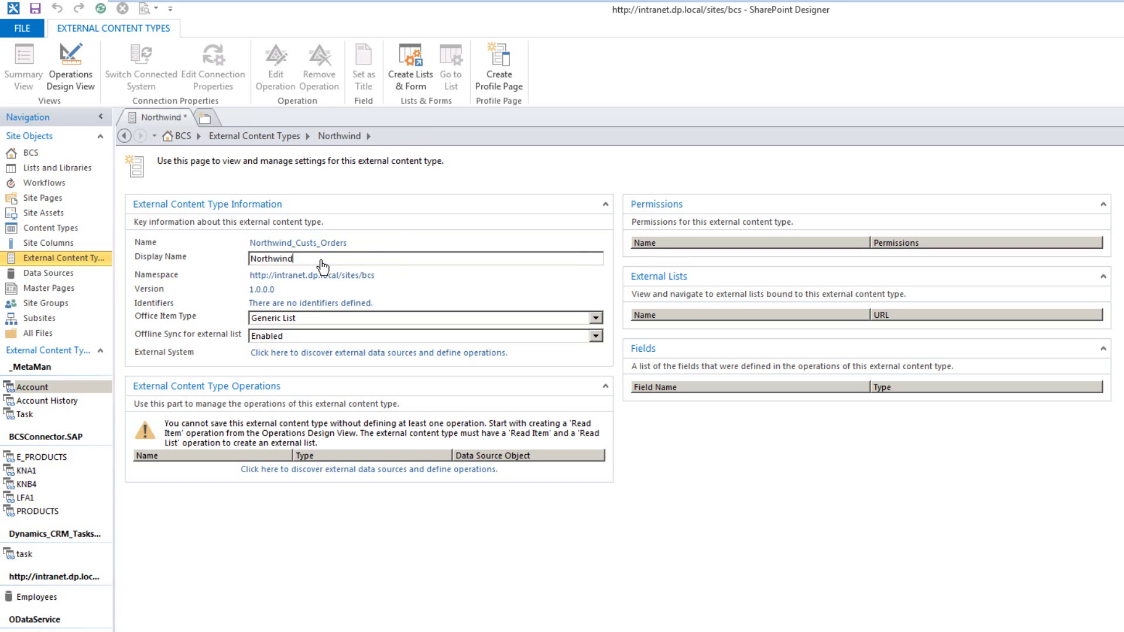
pyautogui.write('_Customer')
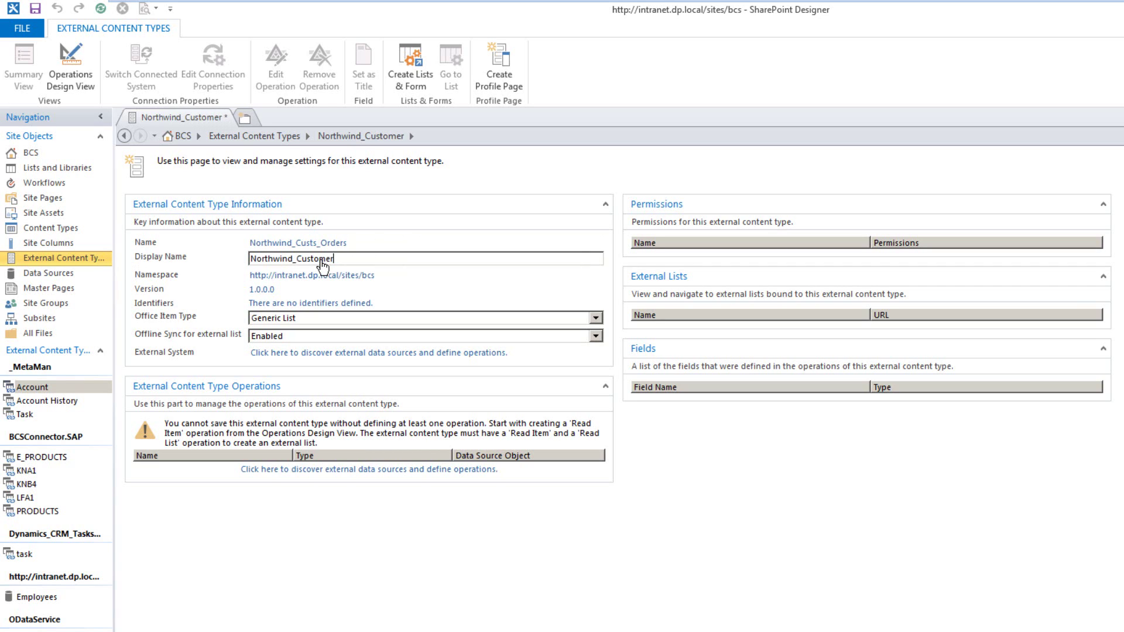
pyautogui.write('s_Orders')
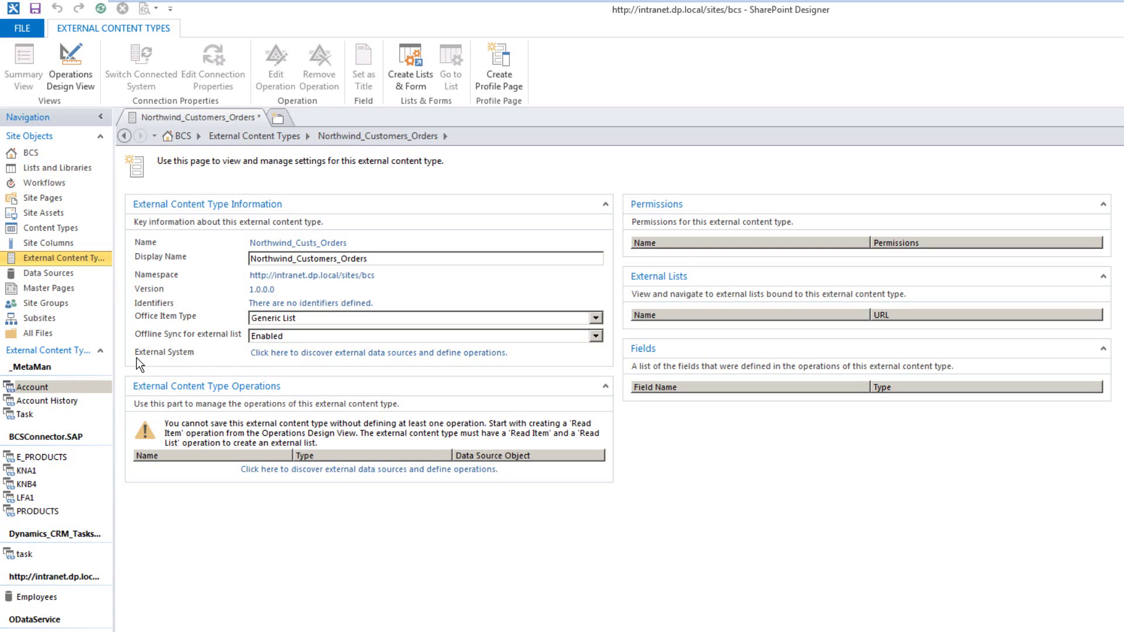
# Open the external data source discovery for this content type and remove the existing Northwind connection.
pyautogui.click(315, 354)
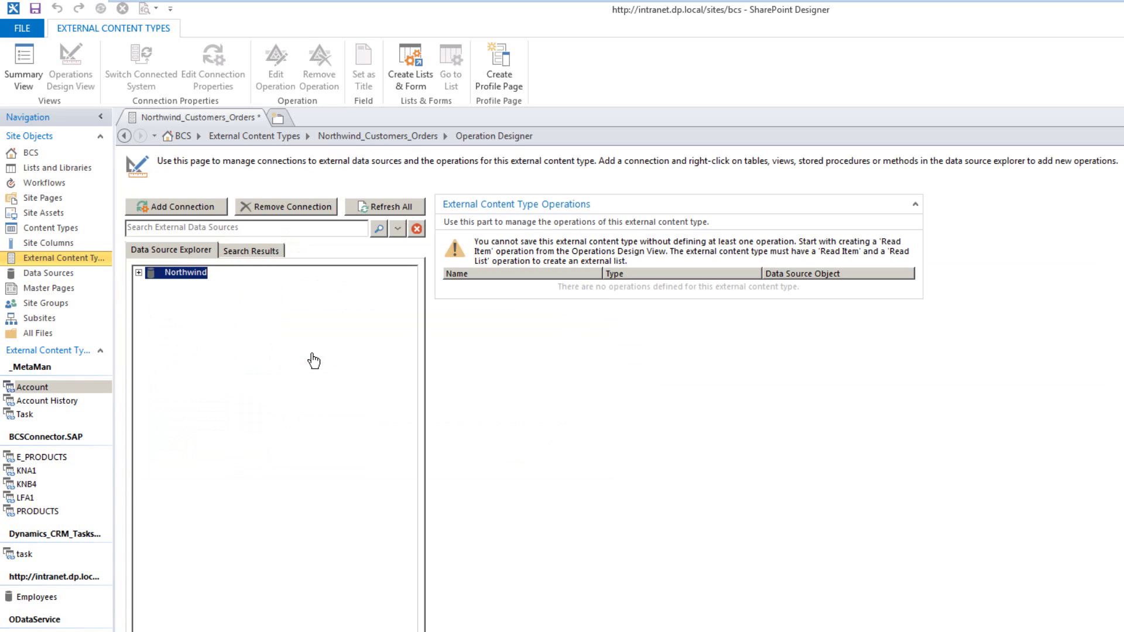
pyautogui.click(139, 272)
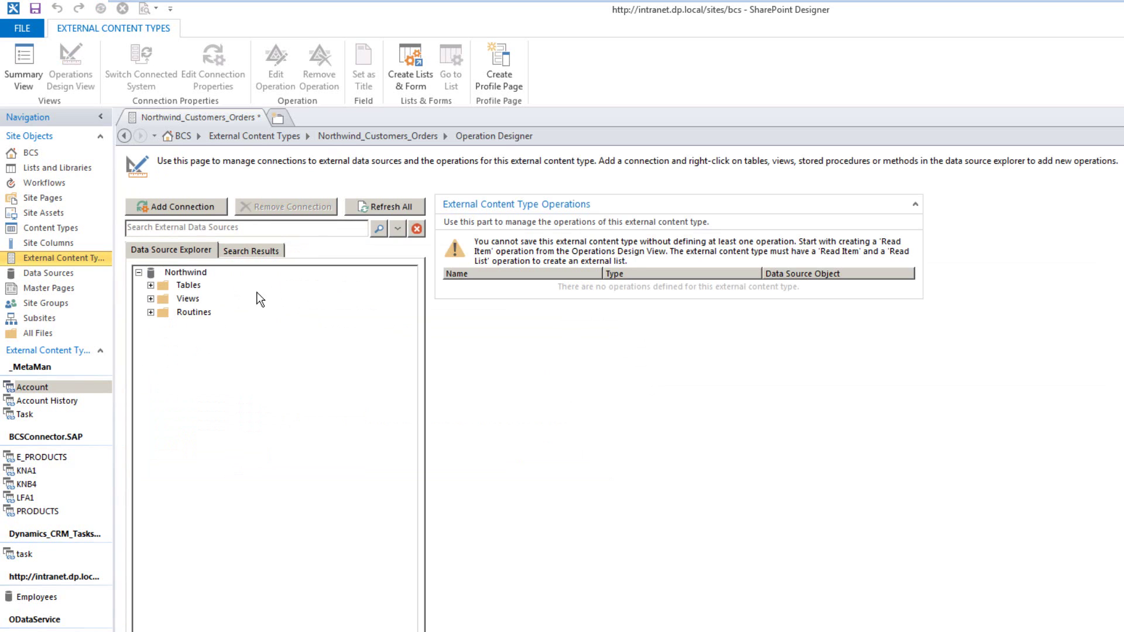
pyautogui.click(186, 273)
pyautogui.click(275, 208)
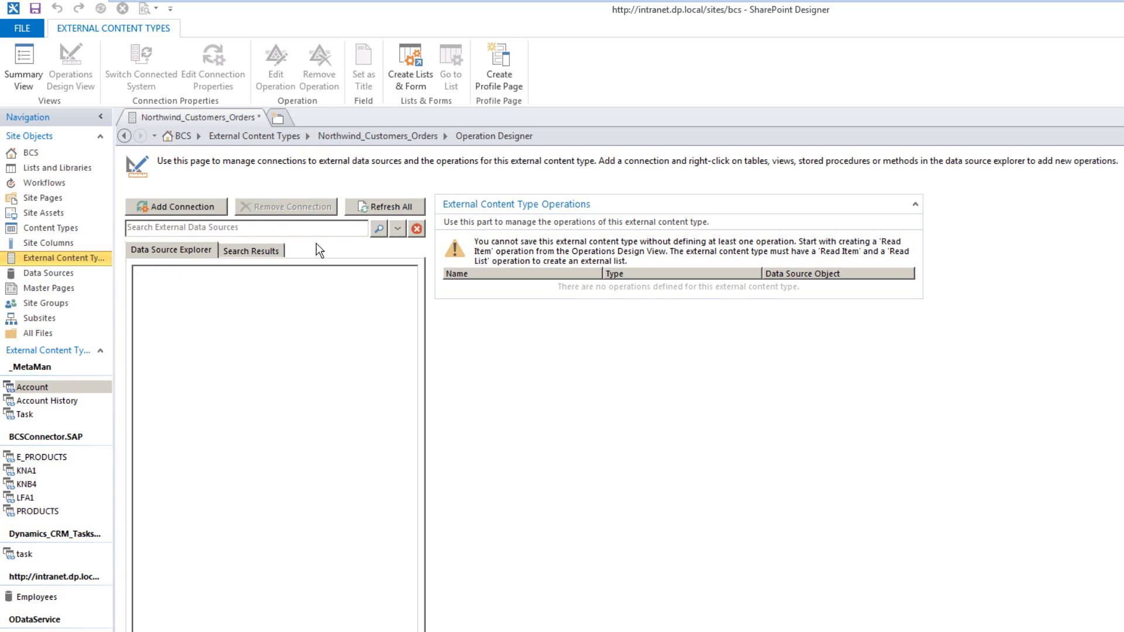
# Start adding a new data connection with SQL Server as the data source type.
pyautogui.click(200, 212)
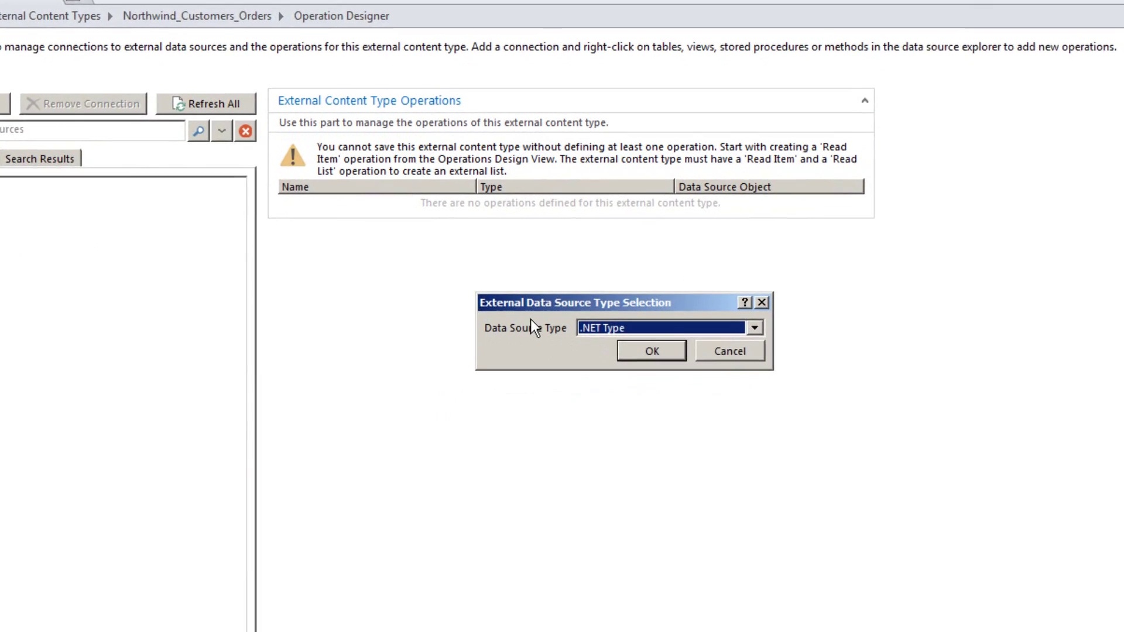
pyautogui.click(556, 300)
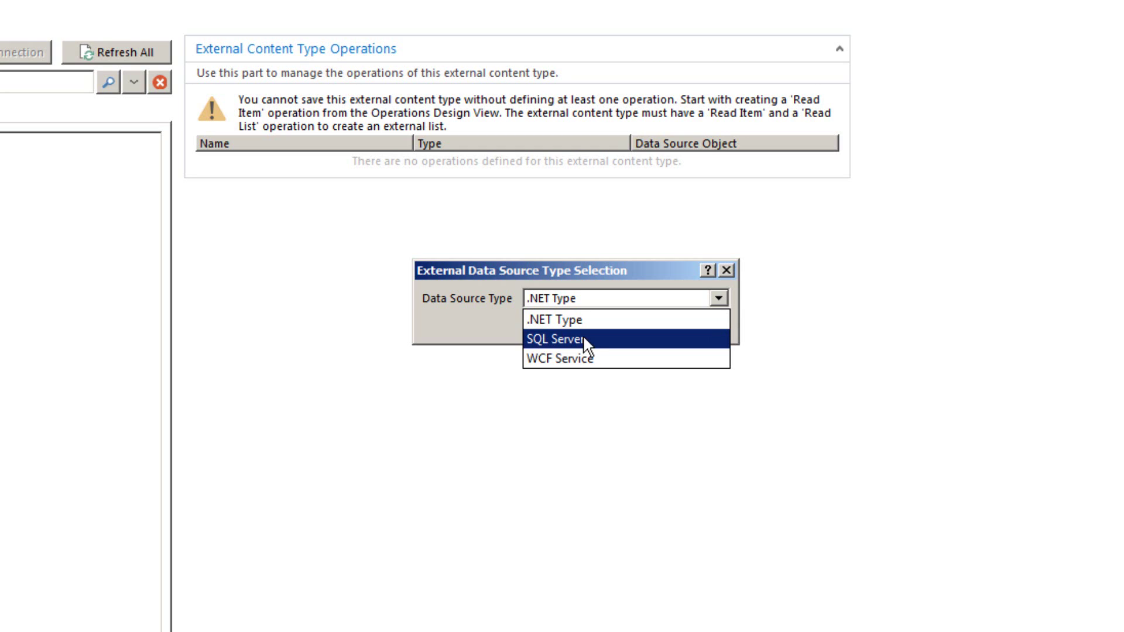
pyautogui.click(538, 341)
pyautogui.click(606, 327)
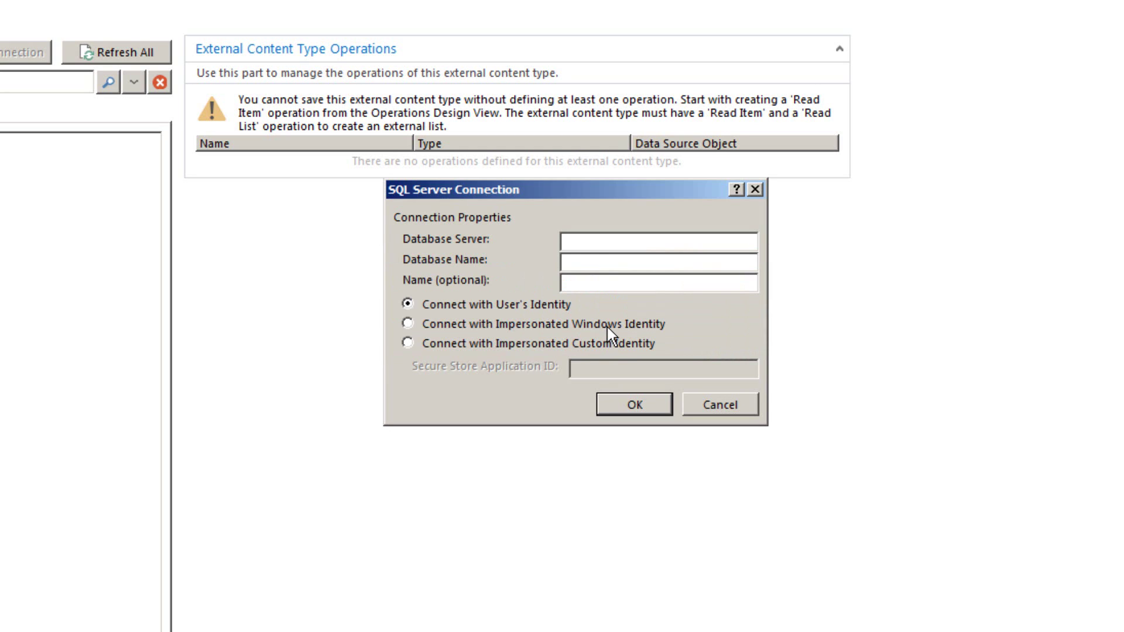
# Connect to the Northwind database on server sp2013 using the user's identity, leaving the optional name blank.
pyautogui.click(593, 245)
pyautogui.write('sp2013')
pyautogui.click(624, 266)
pyautogui.write('Northwind')
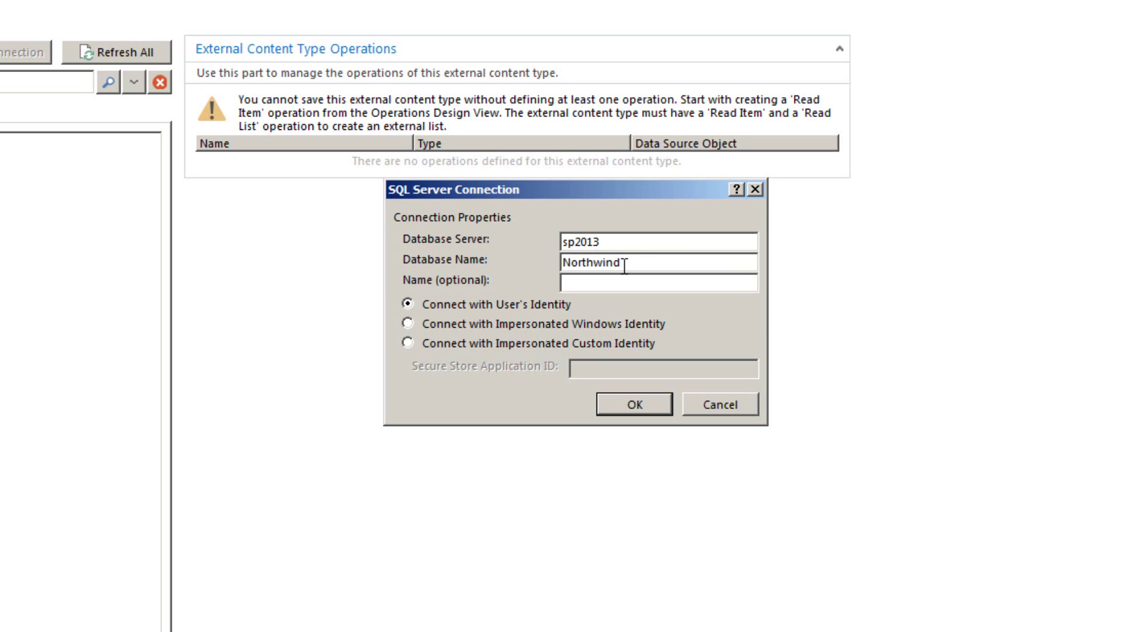
pyautogui.click(600, 283)
pyautogui.click(498, 328)
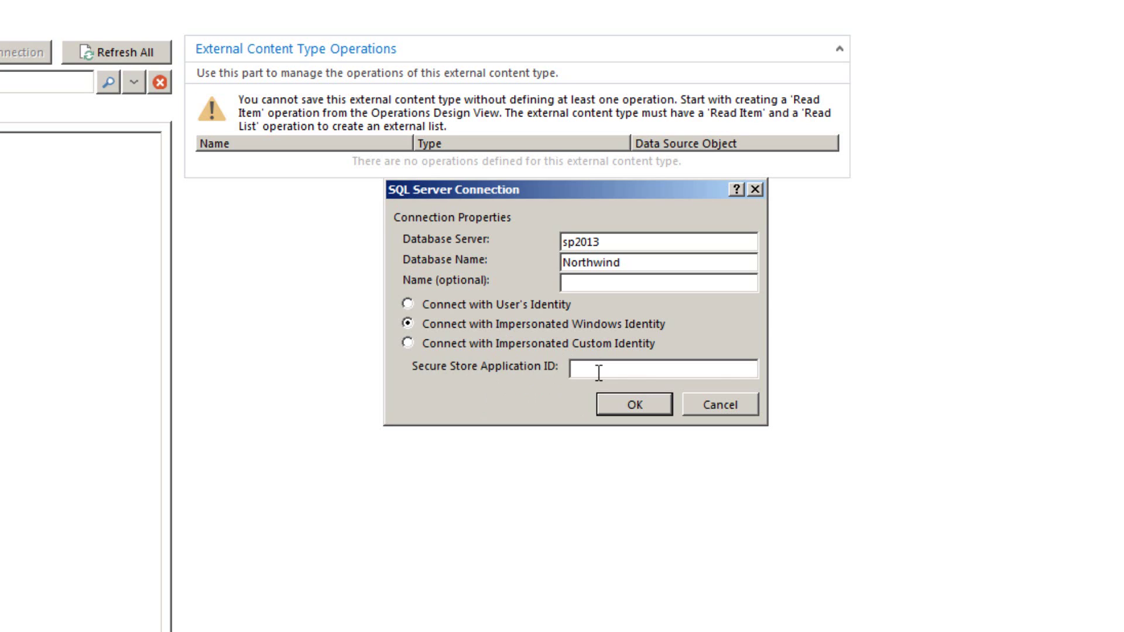
pyautogui.click(480, 304)
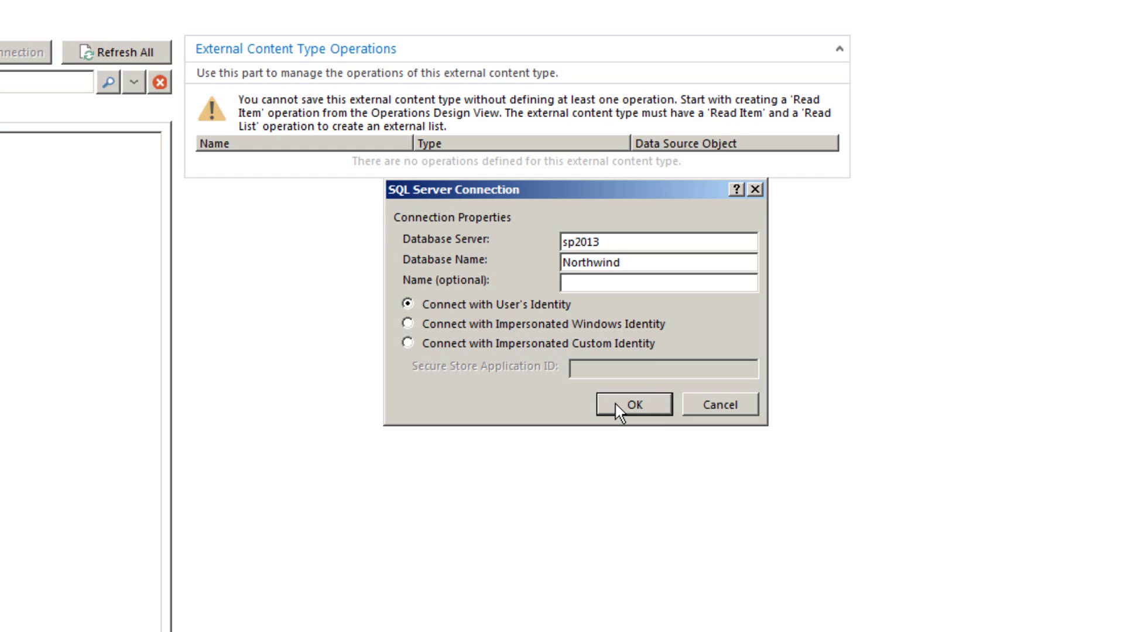
pyautogui.click(618, 404)
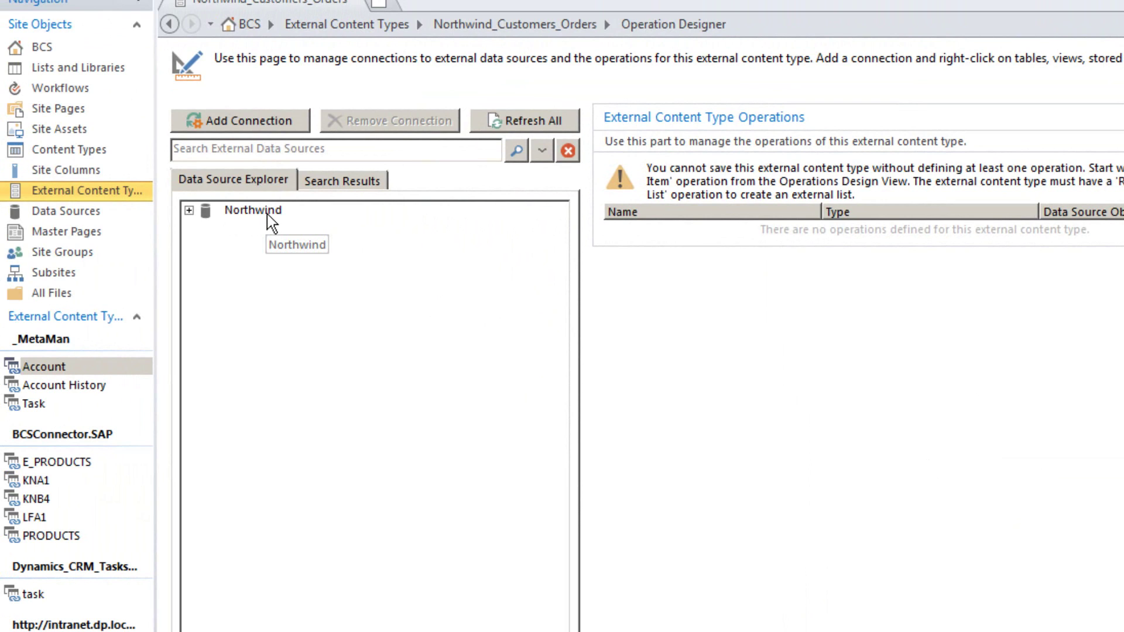
# Expand the Northwind Customers table down to its columns, start Create All Operations for it, and advance to the parameters configuration.
pyautogui.click(189, 211)
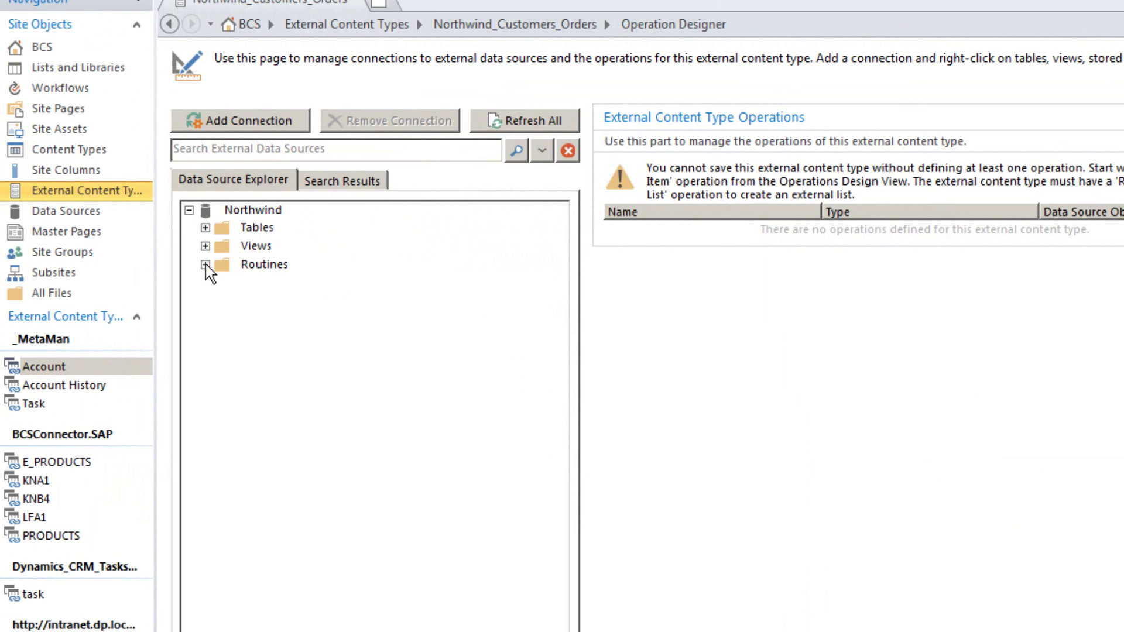
pyautogui.click(204, 228)
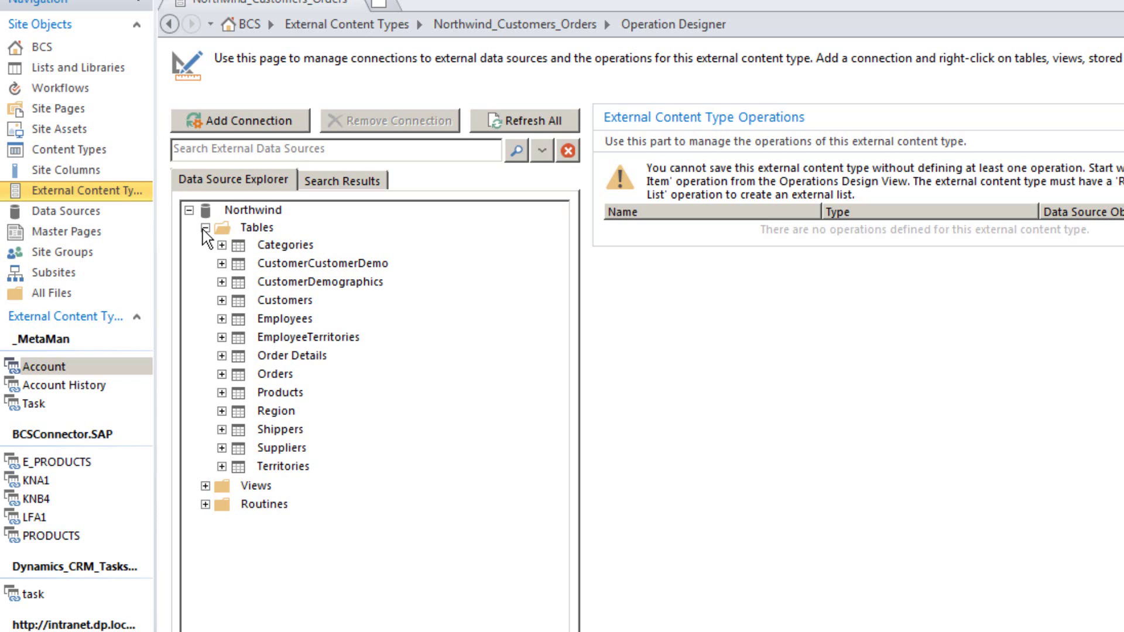
pyautogui.click(287, 304)
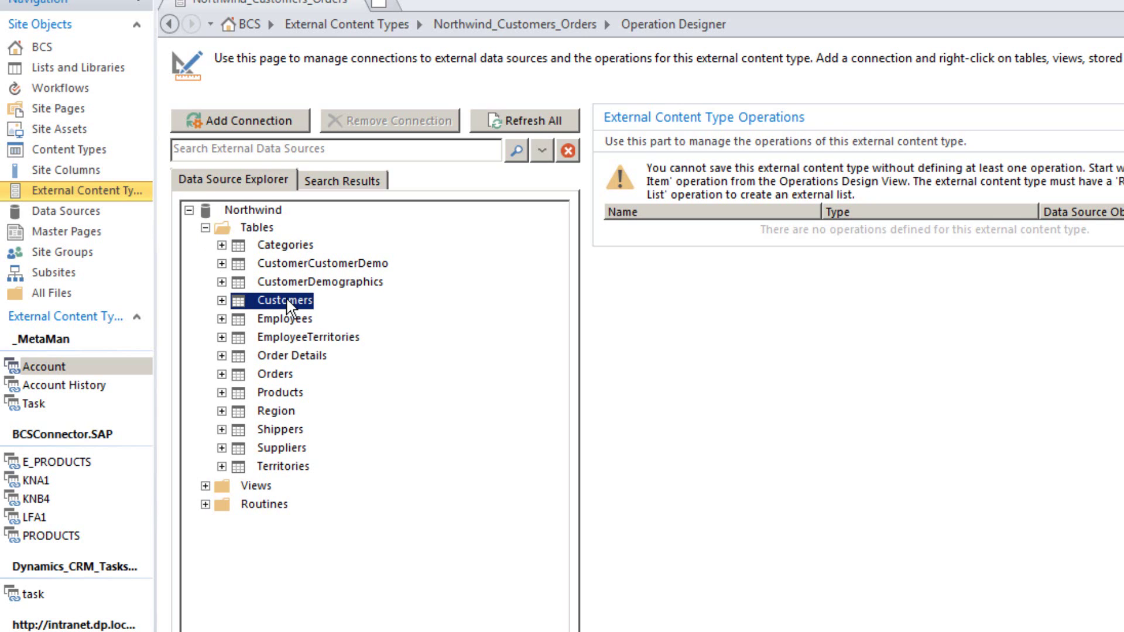
pyautogui.click(222, 301)
pyautogui.click(238, 318)
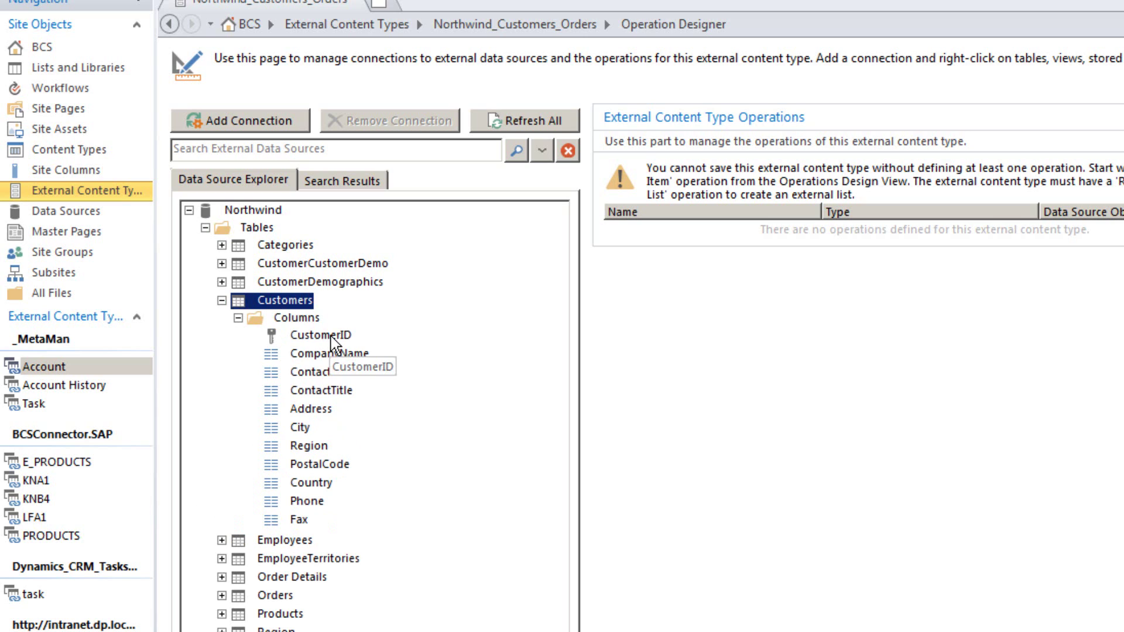
pyautogui.rightClick(282, 304)
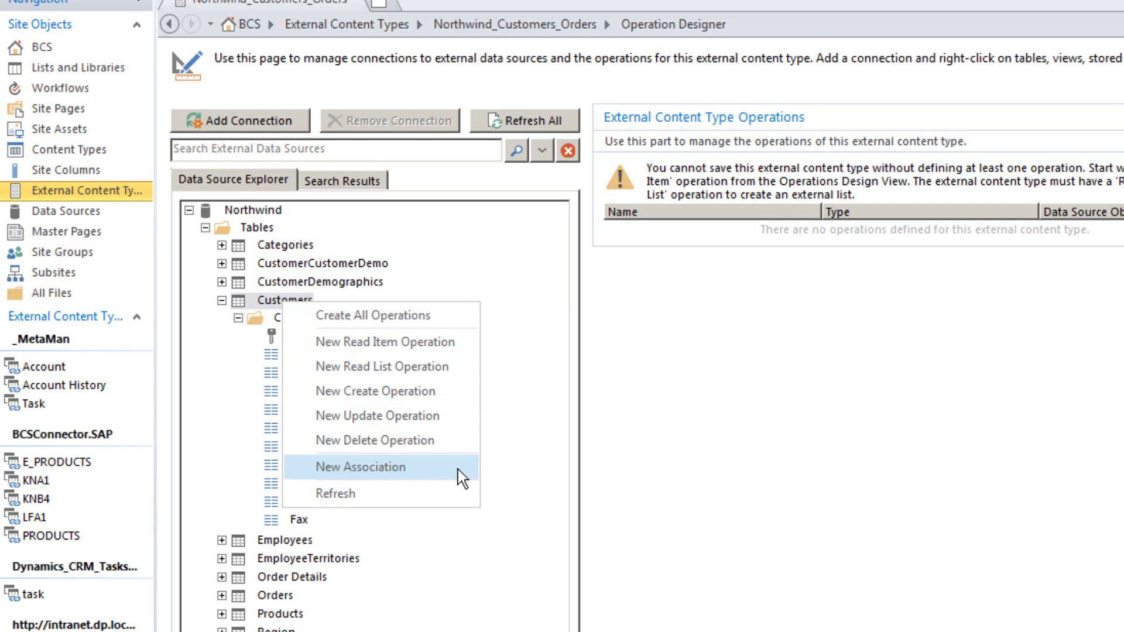
pyautogui.click(399, 319)
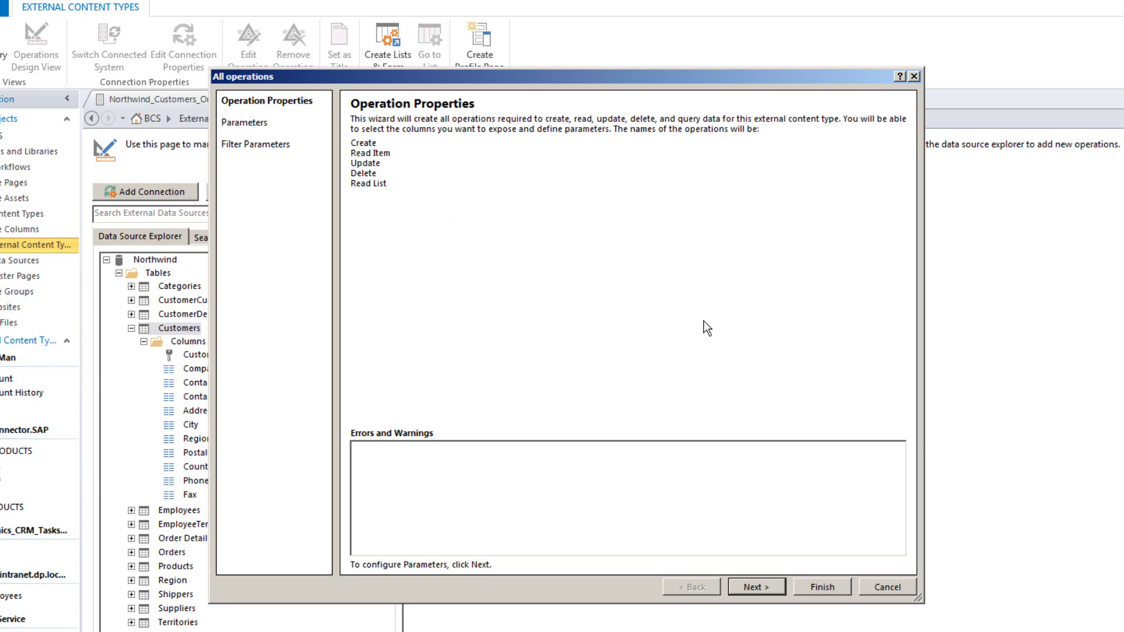
pyautogui.click(746, 585)
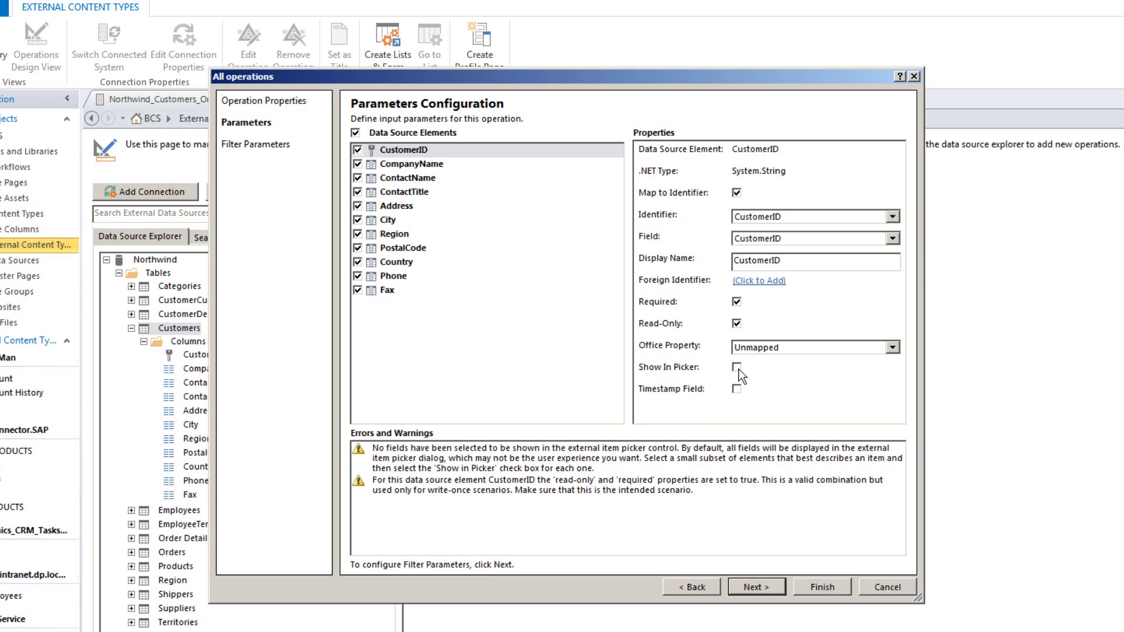
# Review the properties of each Customers data source element, from CustomerID through Fax.
pyautogui.click(409, 163)
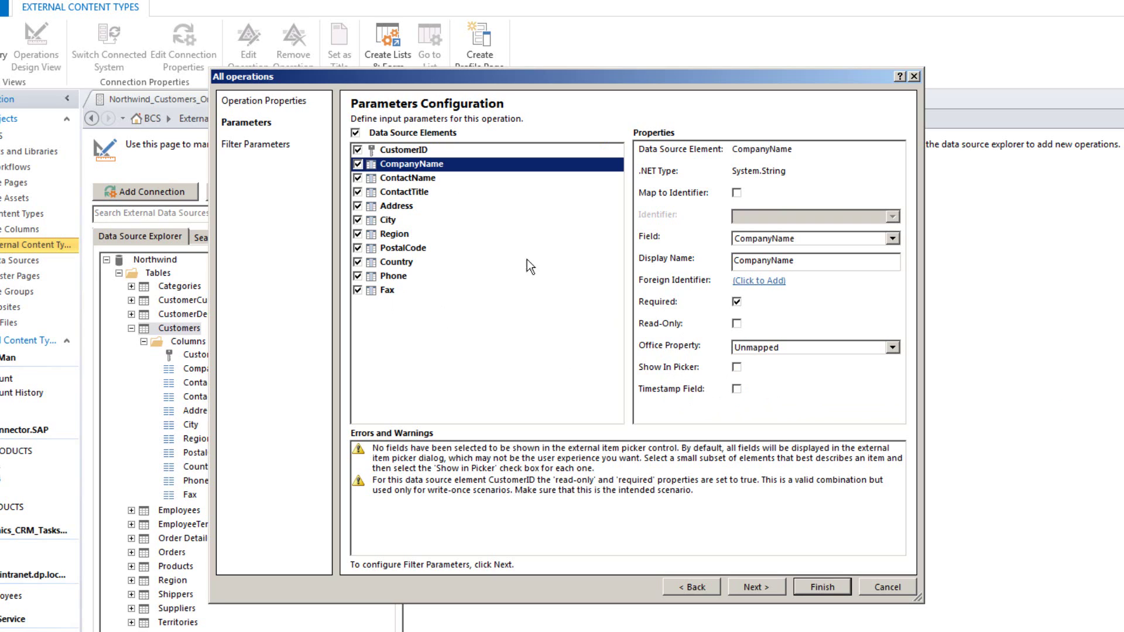
pyautogui.click(444, 178)
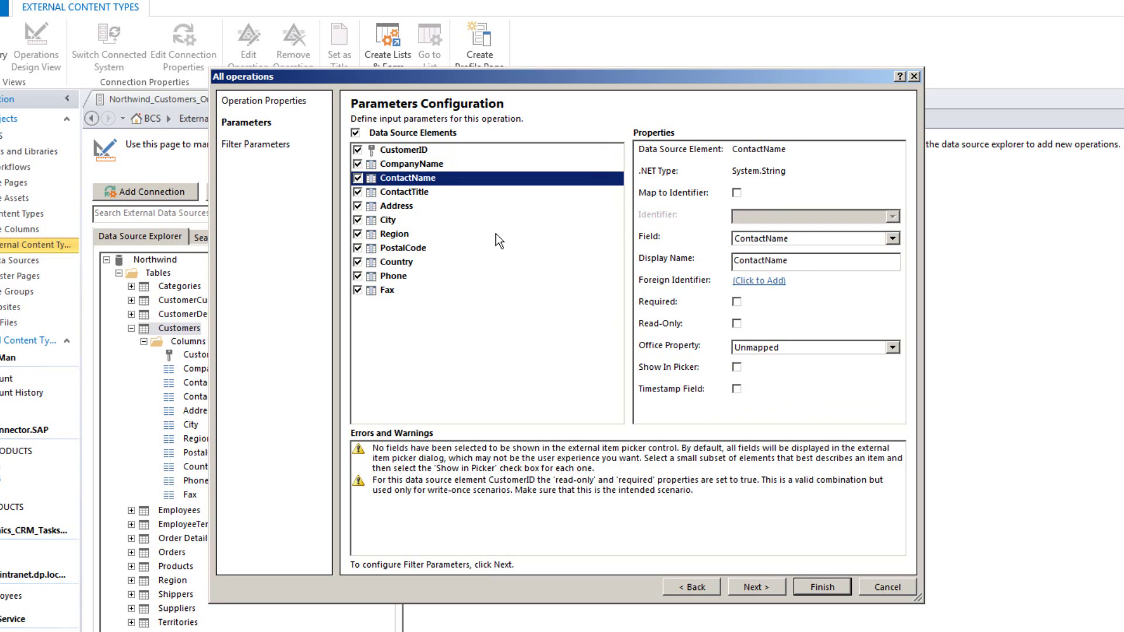
pyautogui.click(439, 151)
pyautogui.click(436, 165)
pyautogui.click(430, 178)
pyautogui.click(424, 189)
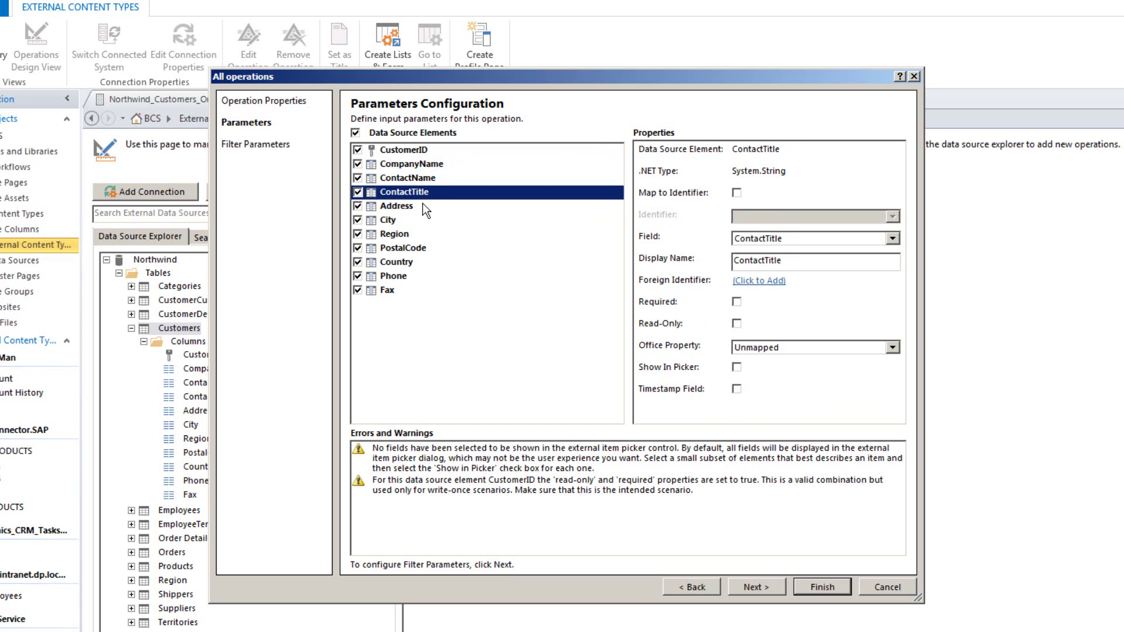
pyautogui.click(422, 206)
pyautogui.click(418, 219)
pyautogui.click(413, 233)
pyautogui.click(409, 247)
pyautogui.click(405, 261)
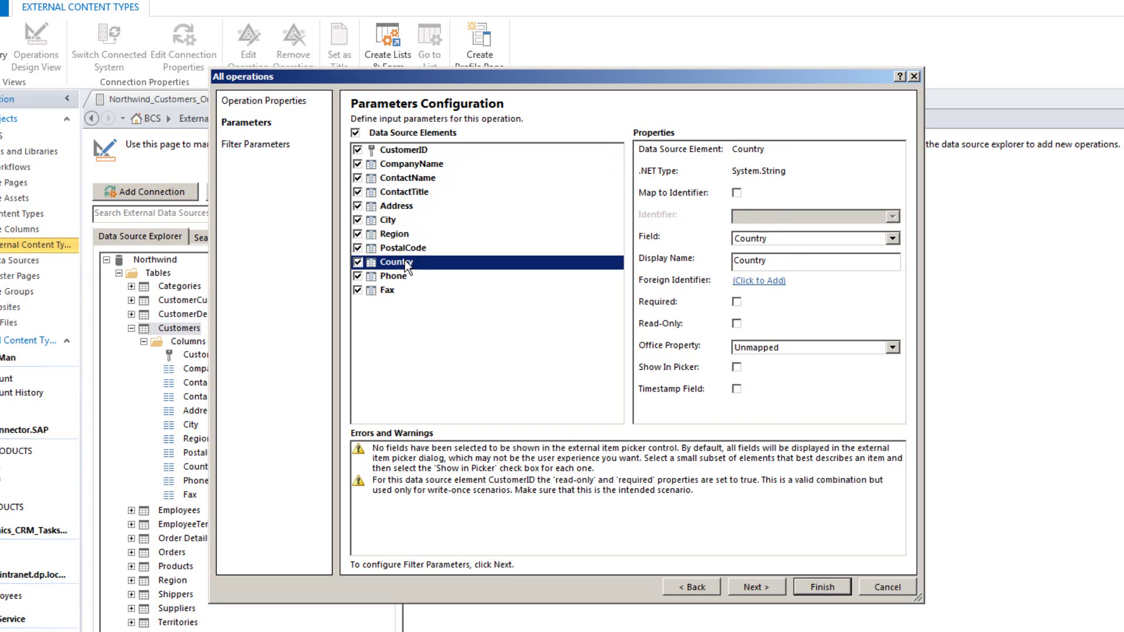
pyautogui.click(401, 276)
pyautogui.click(398, 291)
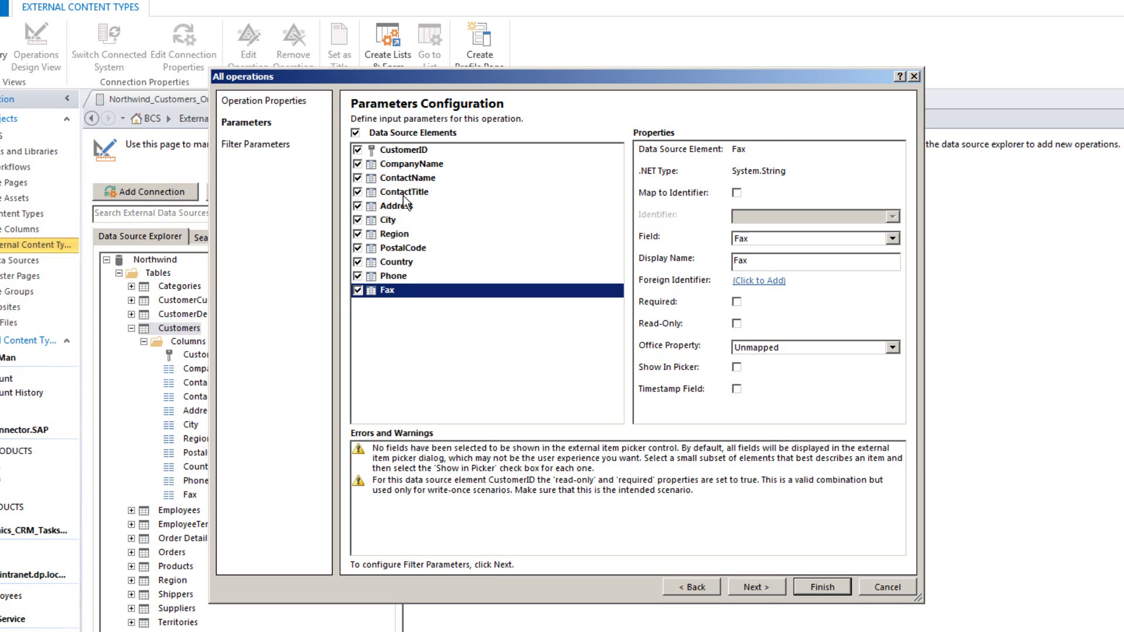
# Enable Show In Picker for the CompanyName, CustomerID and Country elements.
pyautogui.click(403, 163)
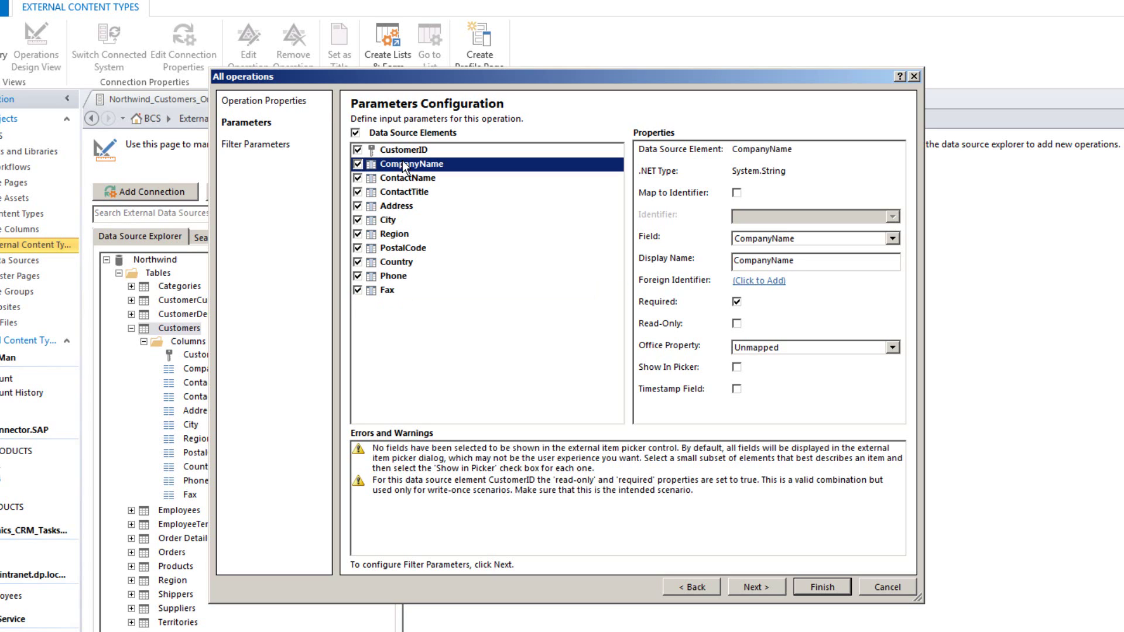
pyautogui.click(737, 369)
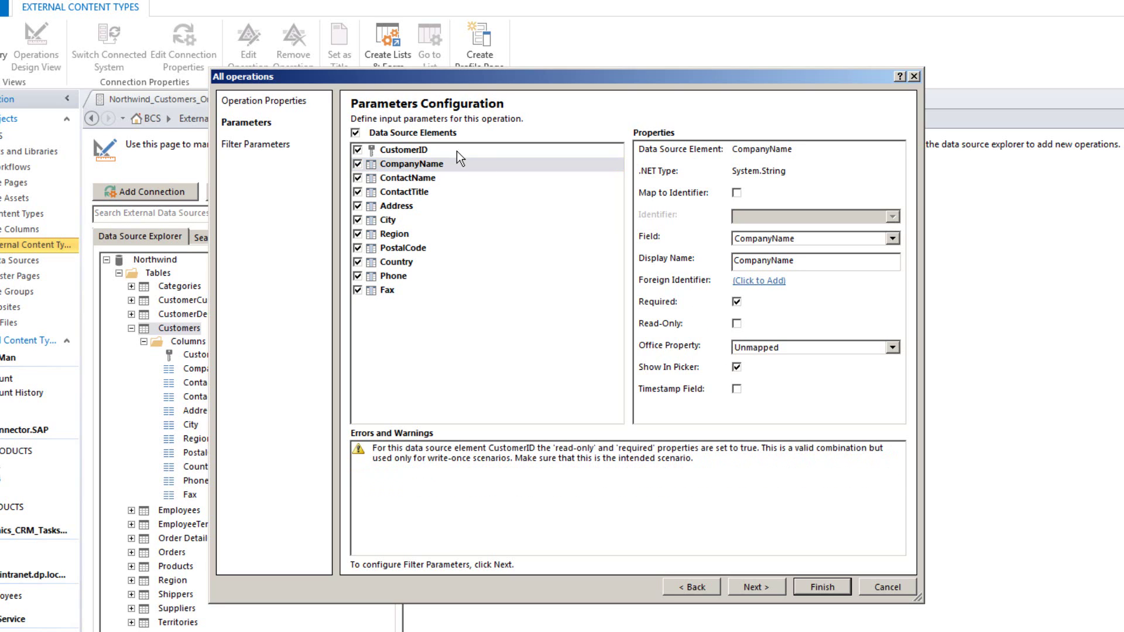
pyautogui.click(456, 151)
pyautogui.click(736, 367)
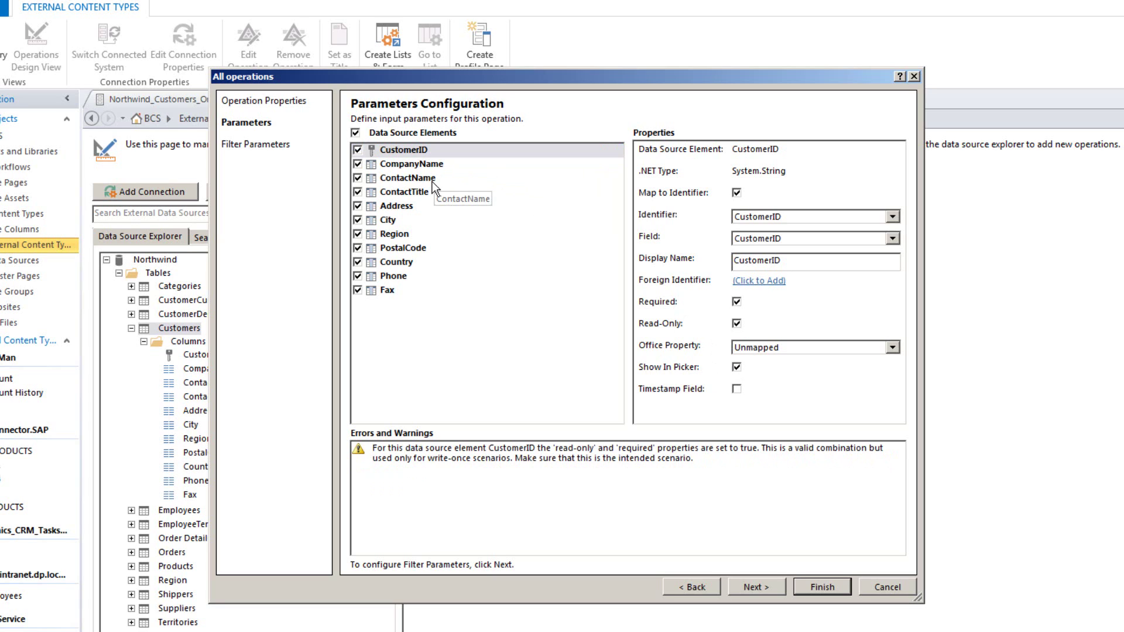
pyautogui.click(429, 264)
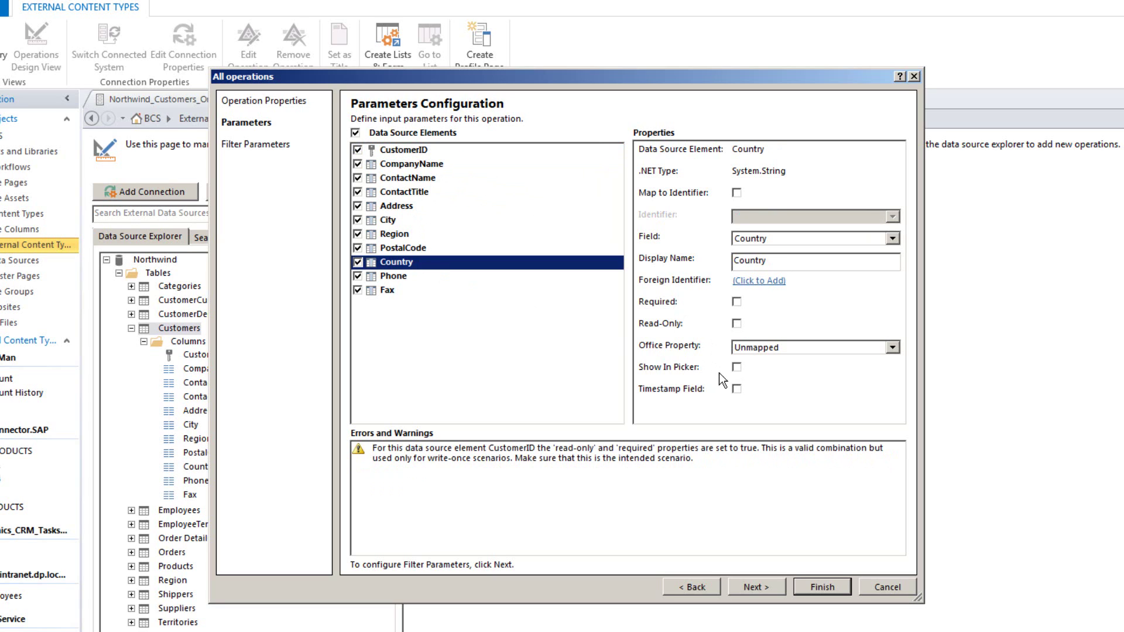
pyautogui.click(737, 368)
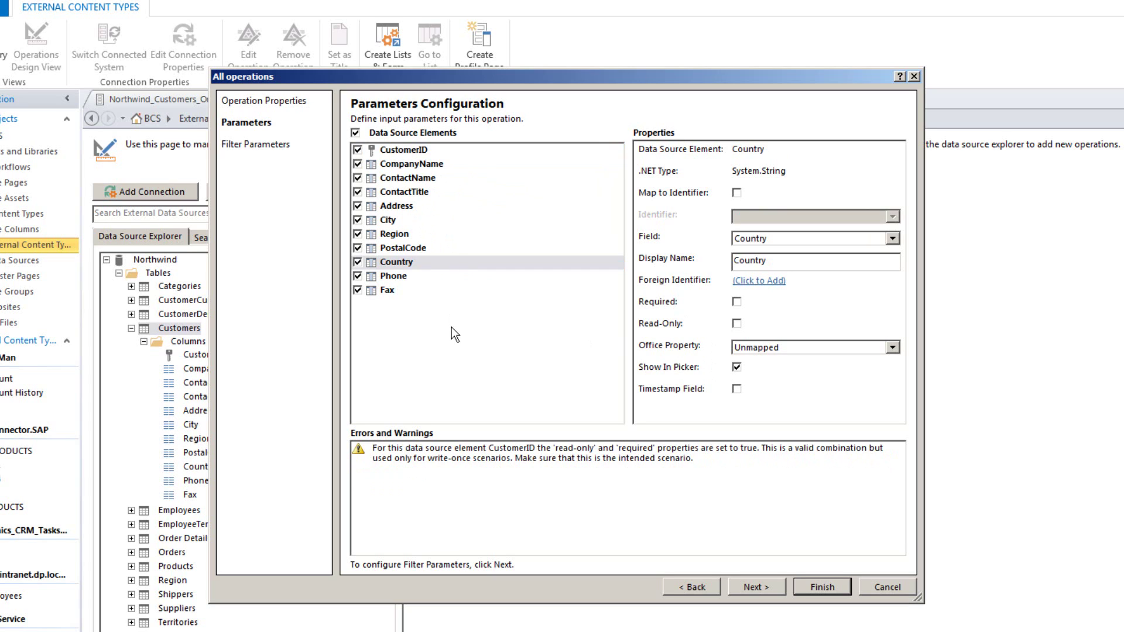
# Set the display names of the CompanyName, ContactName and ContactTitle elements to Company Name, Contact Name and Contact Title.
pyautogui.click(431, 165)
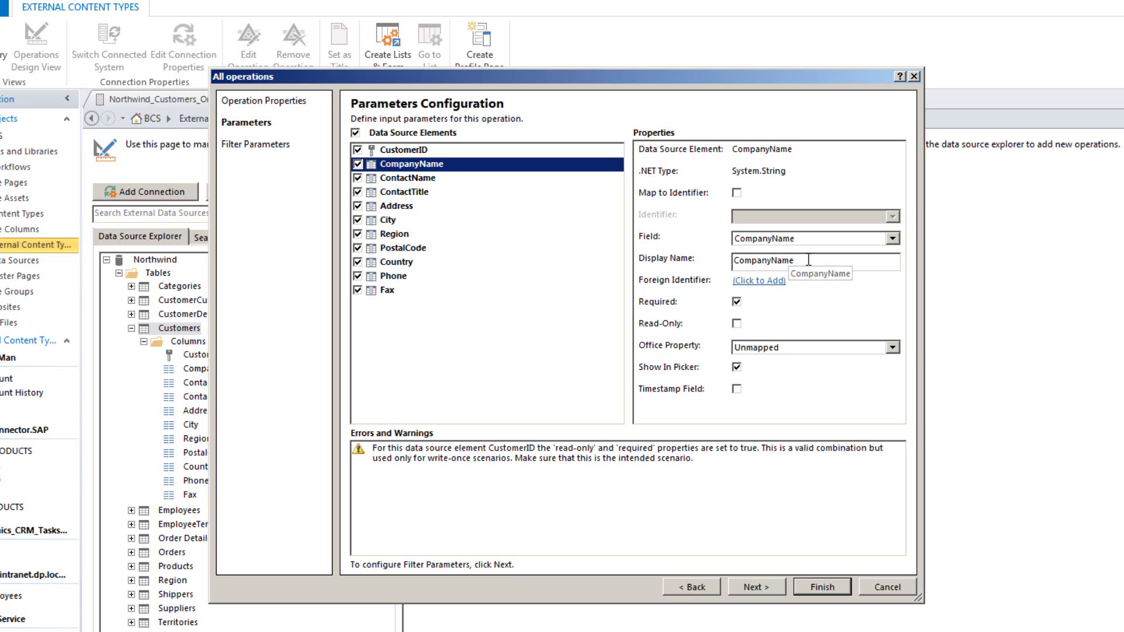
pyautogui.click(487, 181)
pyautogui.click(486, 195)
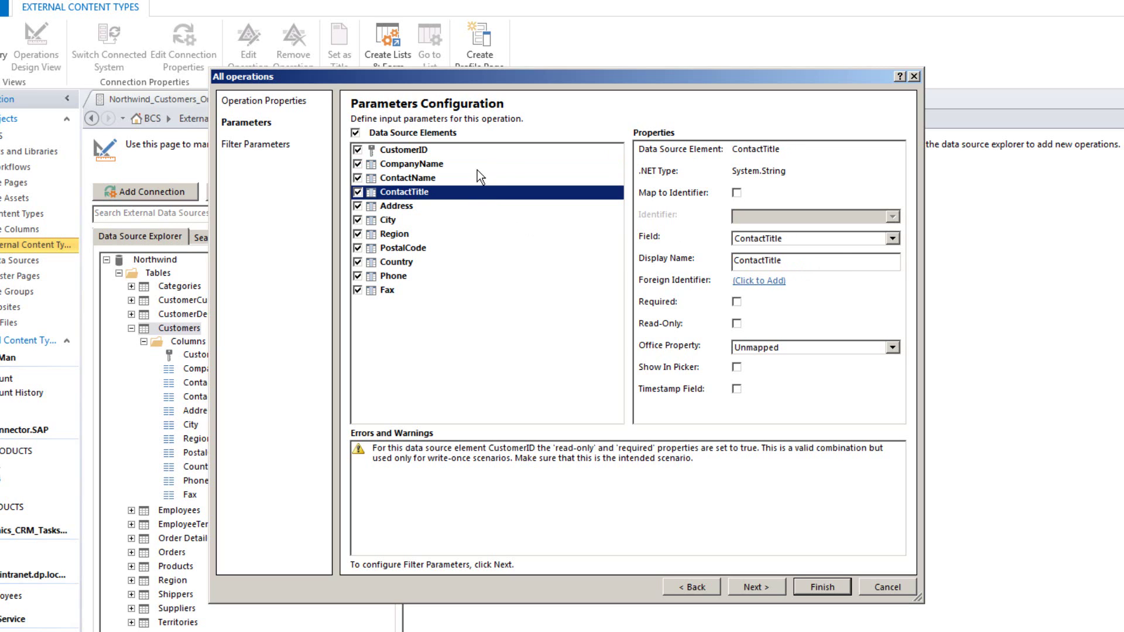
pyautogui.click(477, 166)
pyautogui.click(773, 259)
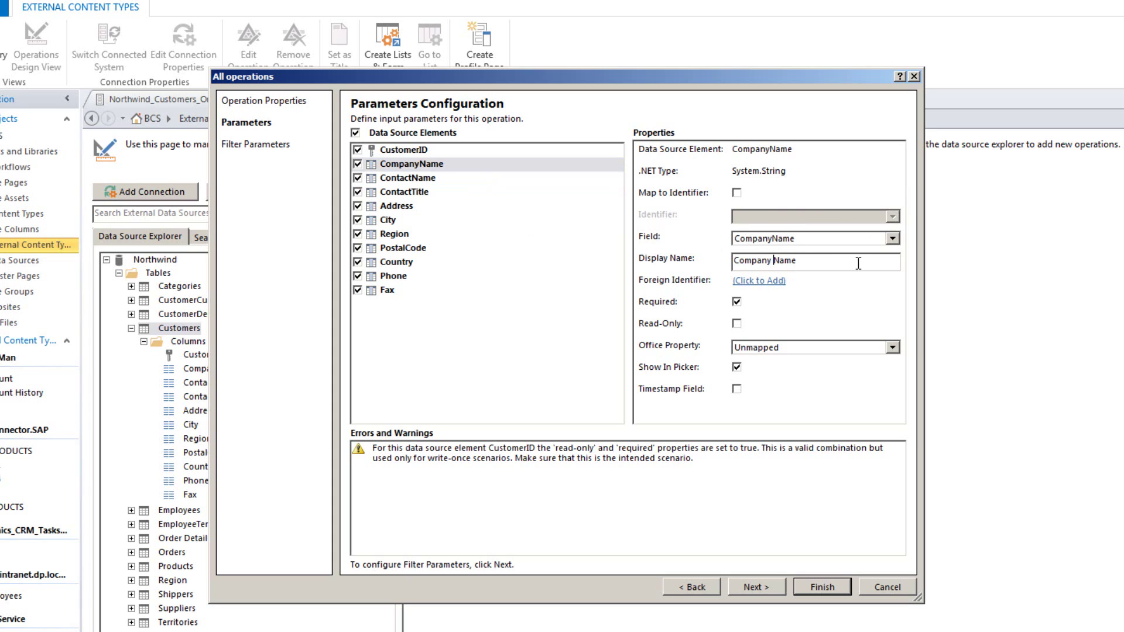
pyautogui.click(477, 180)
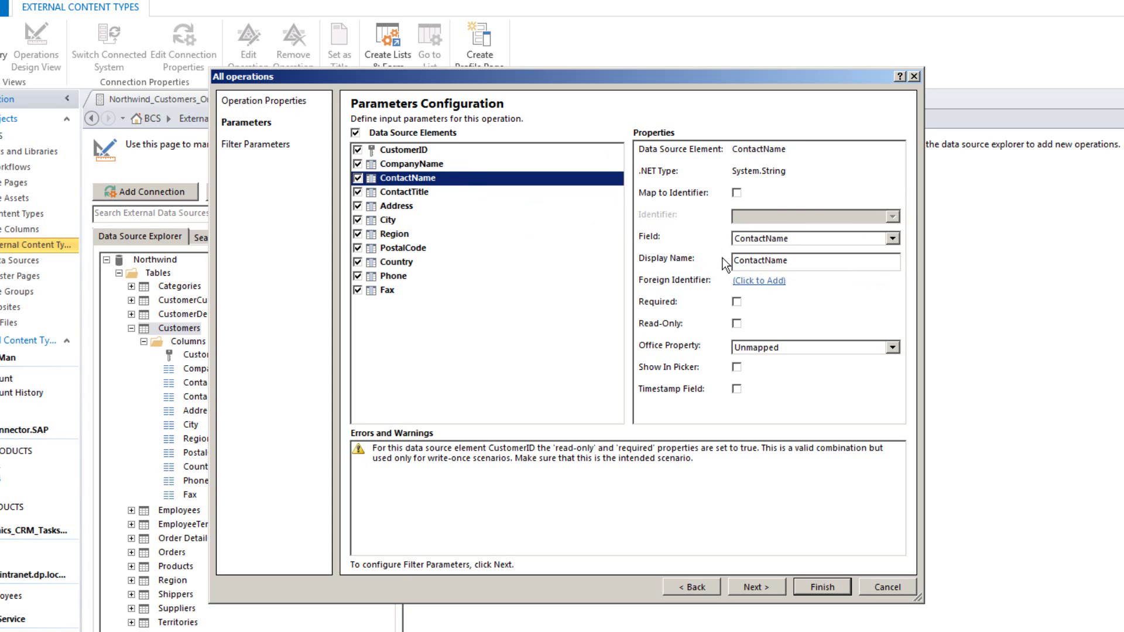
pyautogui.click(762, 260)
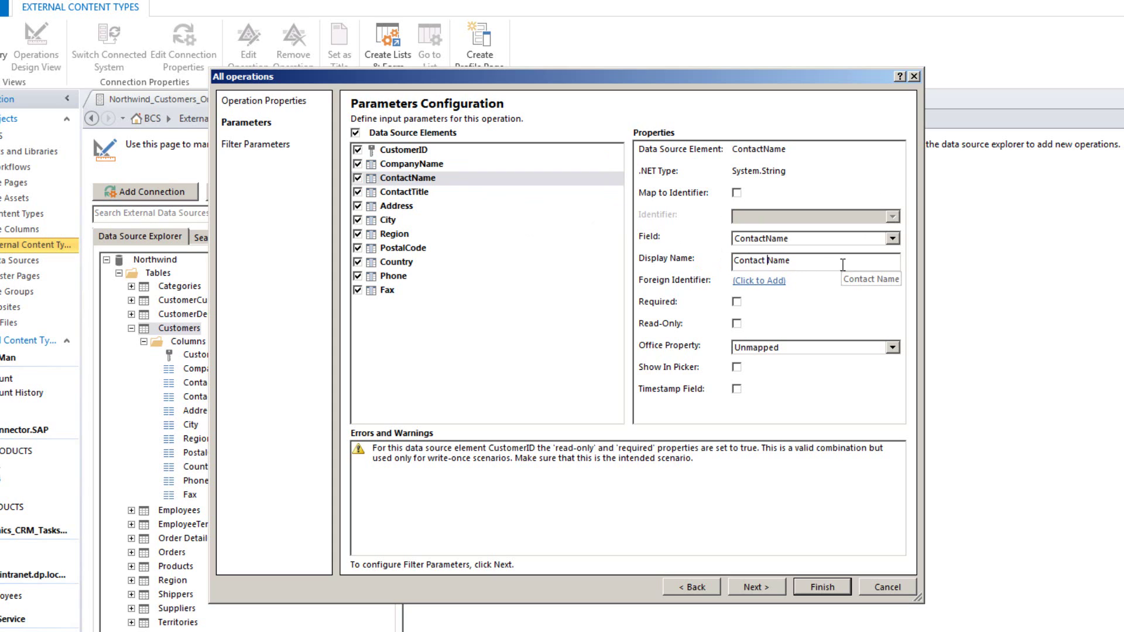
pyautogui.click(456, 190)
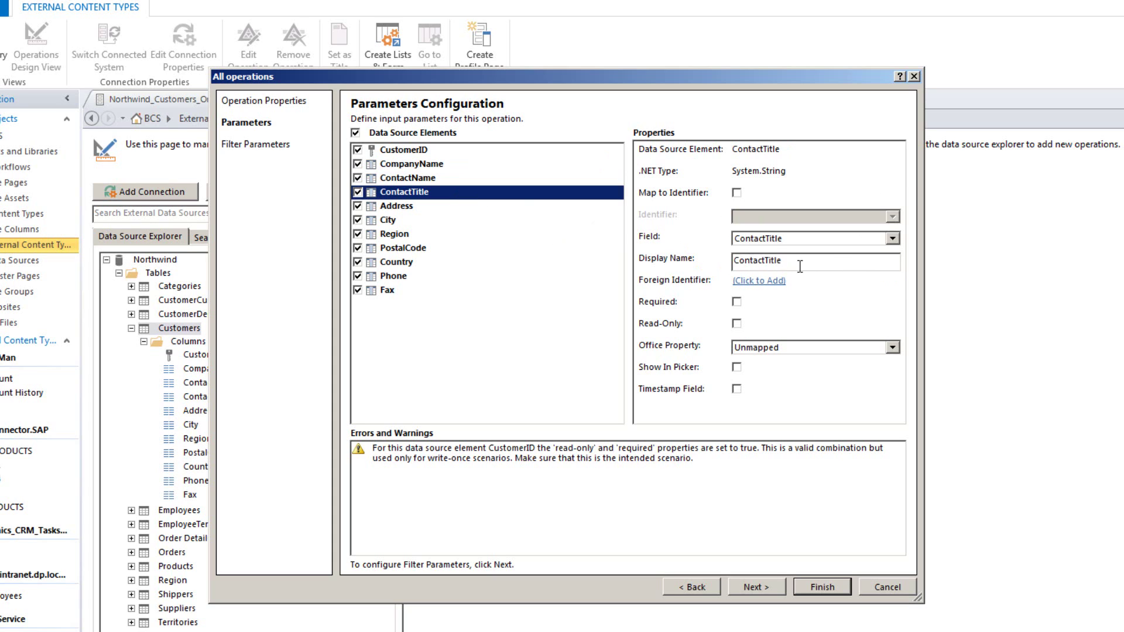
pyautogui.click(770, 260)
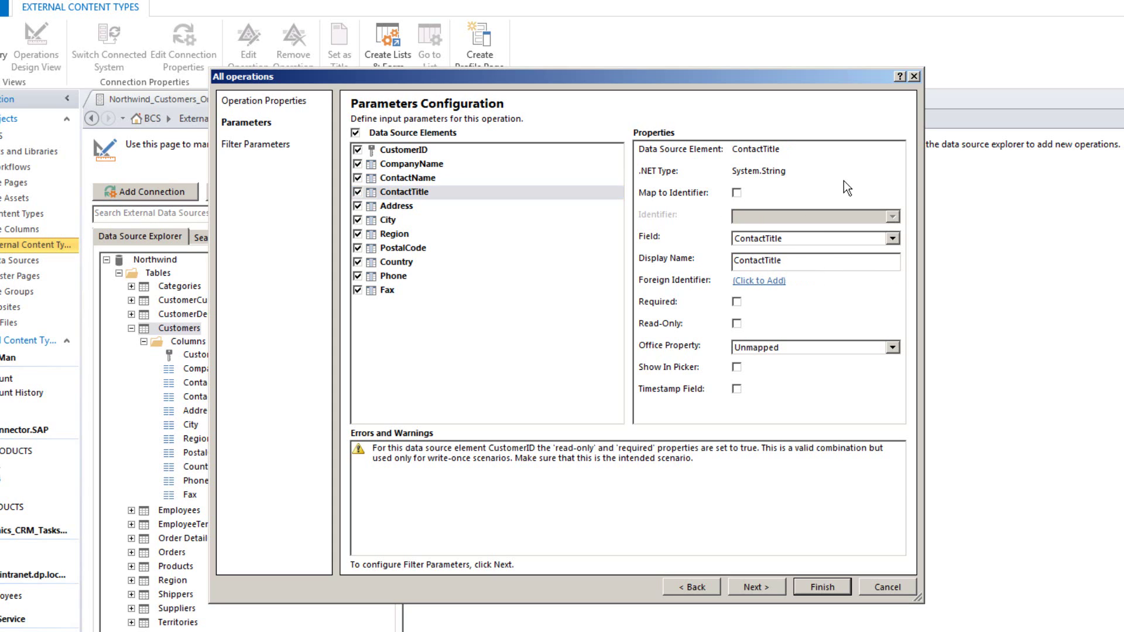
# Check the PostalCode element's properties and the Office Property options offered for the CompanyName element.
pyautogui.click(544, 252)
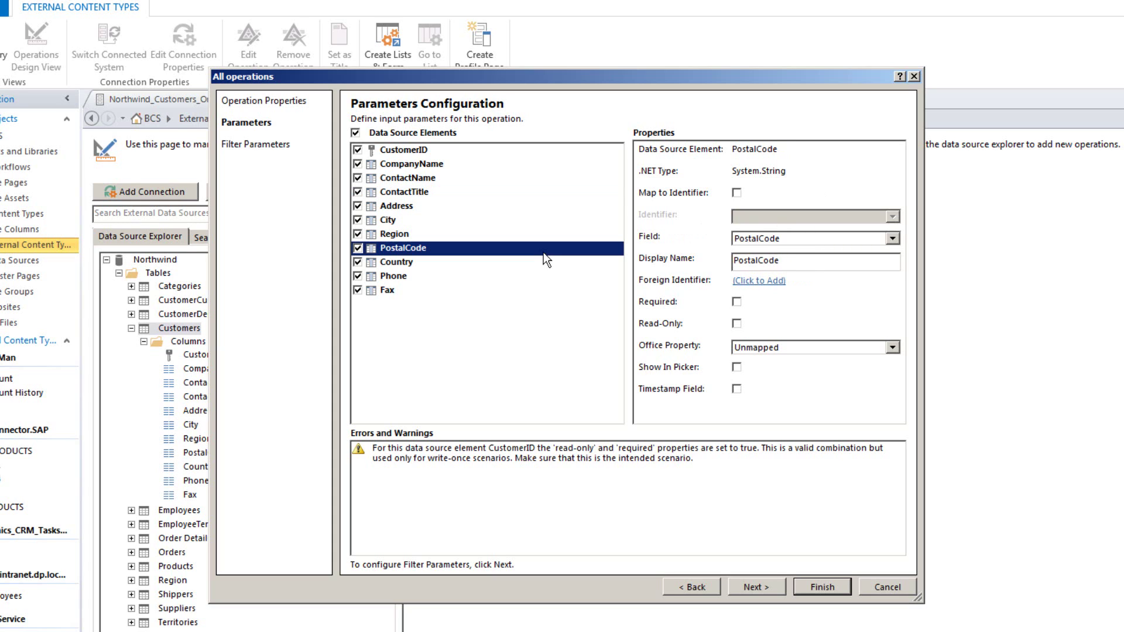
pyautogui.click(455, 163)
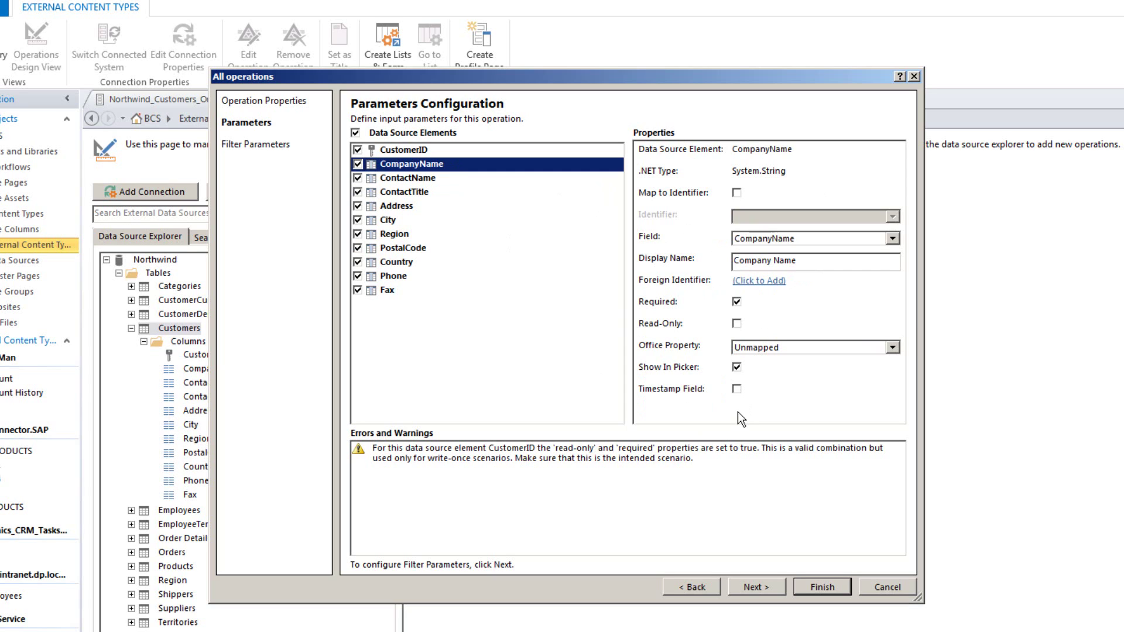
pyautogui.click(799, 349)
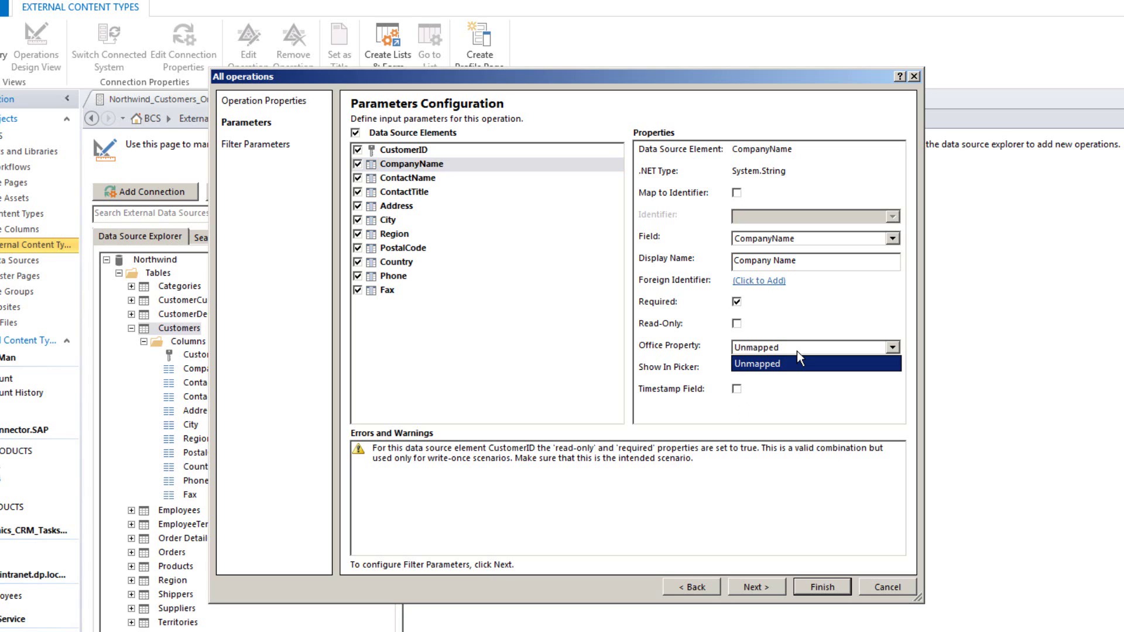
pyautogui.click(796, 351)
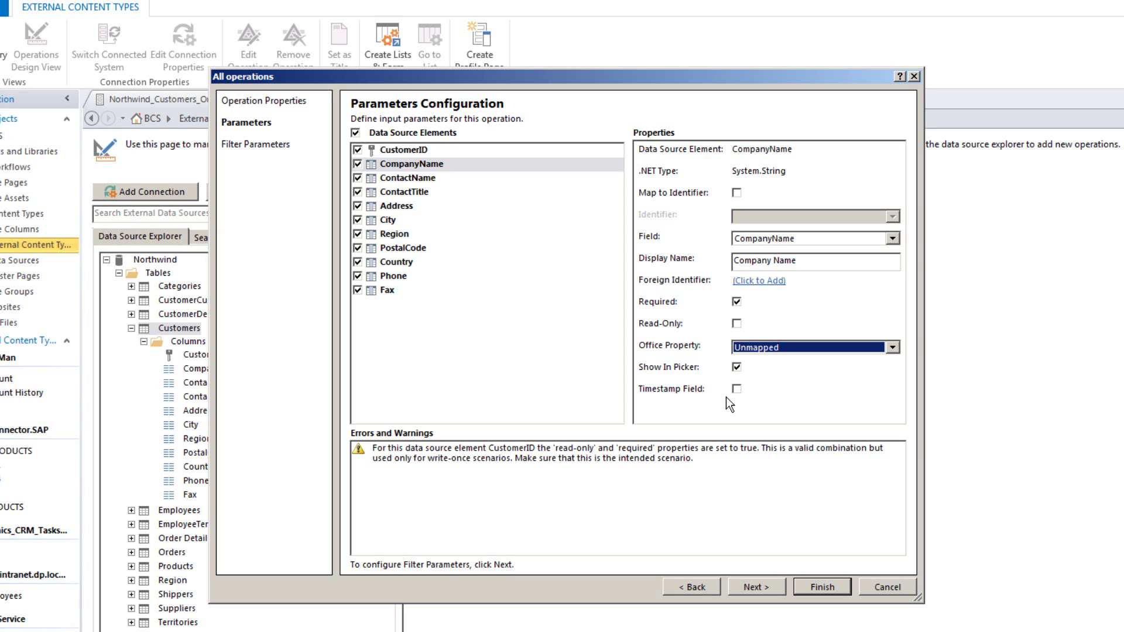
# Advance to the filter parameters and add a CustomerID filter named Limit with filter type Limit.
pyautogui.click(752, 586)
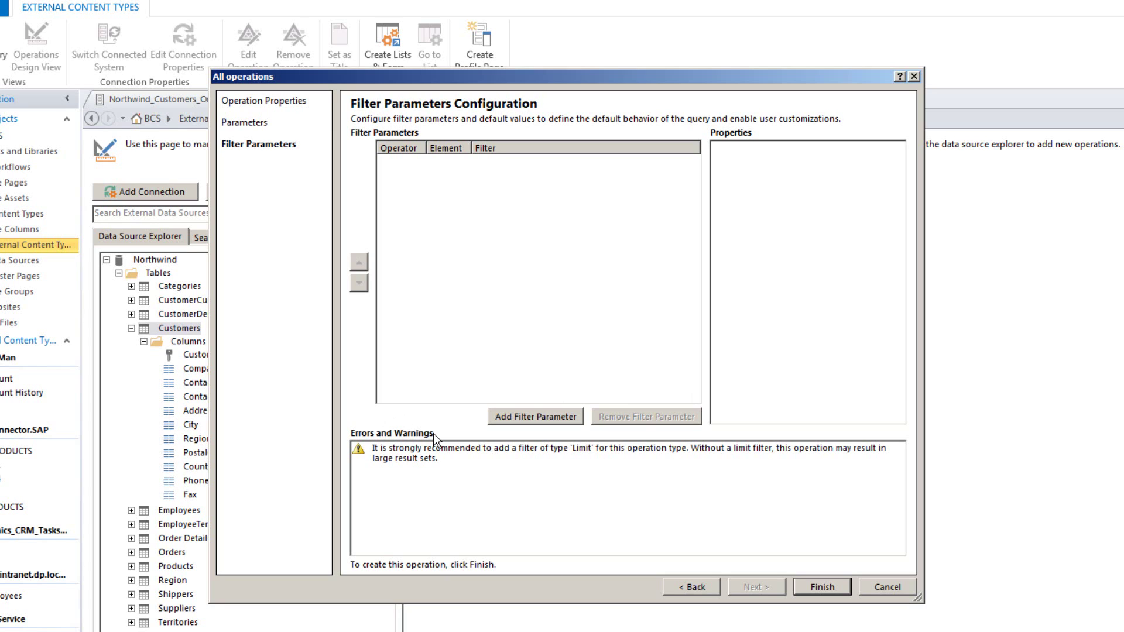
pyautogui.click(540, 418)
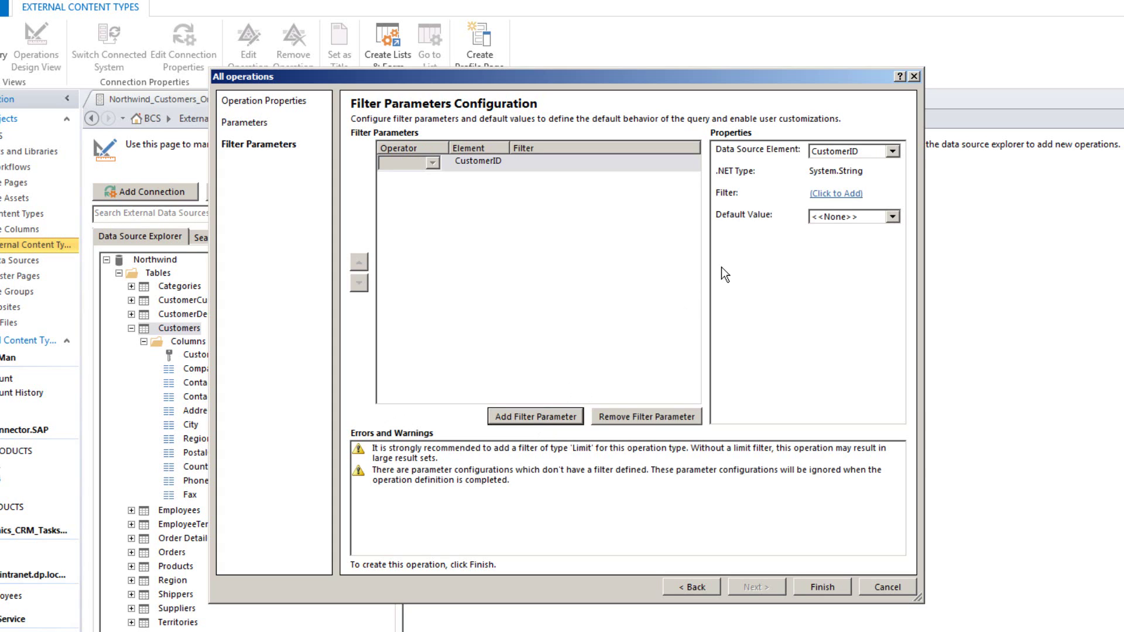
pyautogui.click(835, 194)
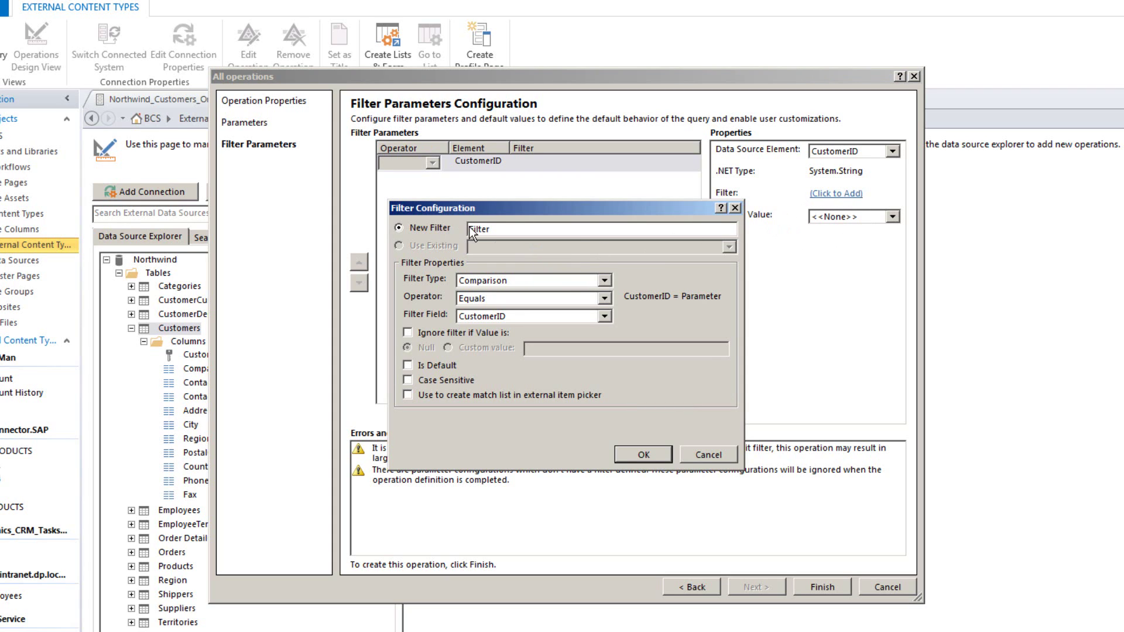
pyautogui.click(529, 281)
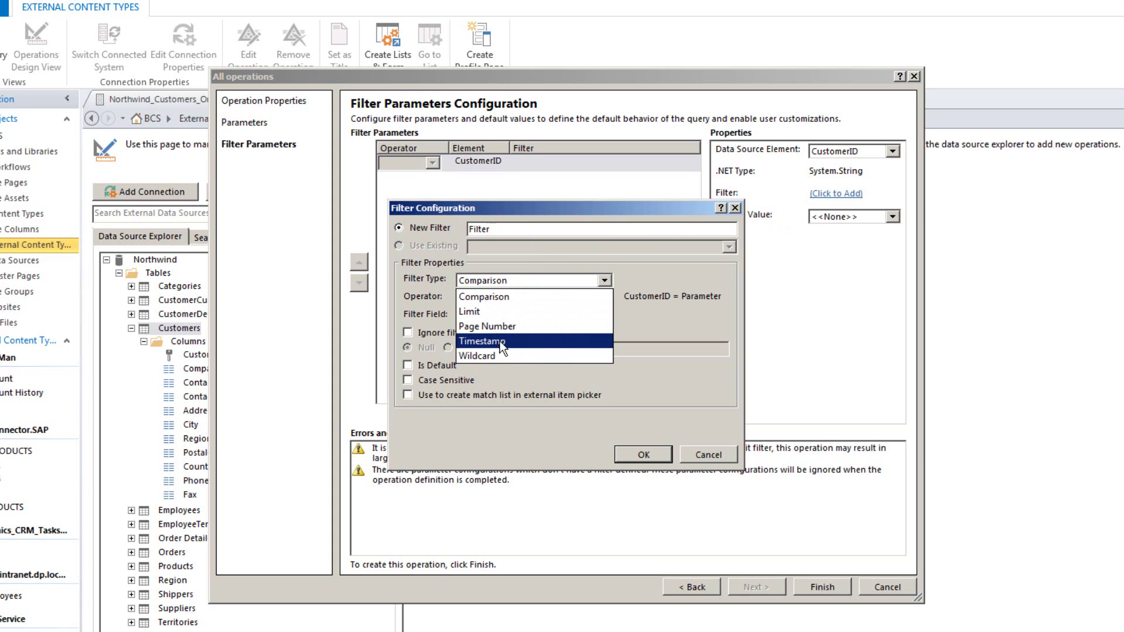
pyautogui.click(487, 317)
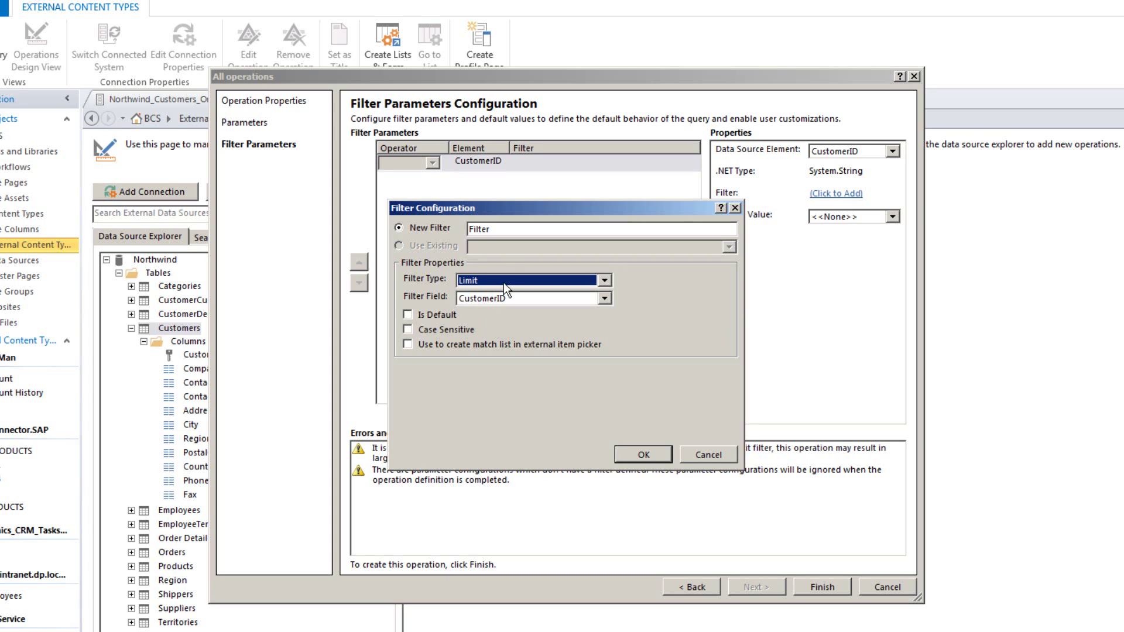
pyautogui.doubleClick(504, 229)
pyautogui.write('Limit')
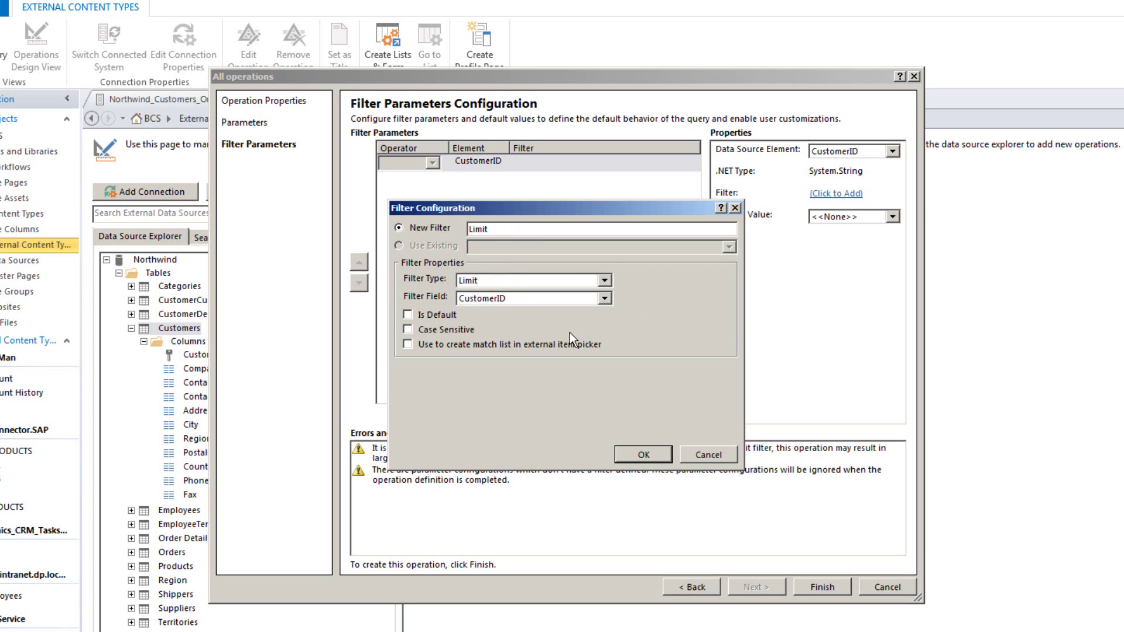
pyautogui.click(645, 449)
# Finish creating the operations with a default filter value of 1000 and save the external content type.
pyautogui.click(843, 217)
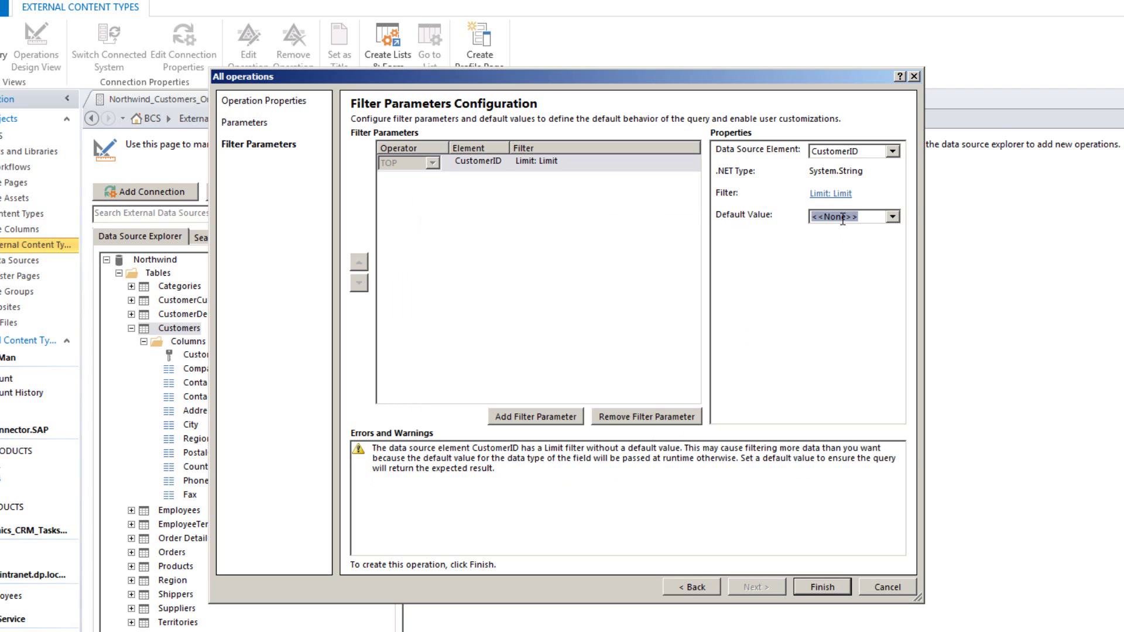
pyautogui.write('1000')
pyautogui.click(822, 587)
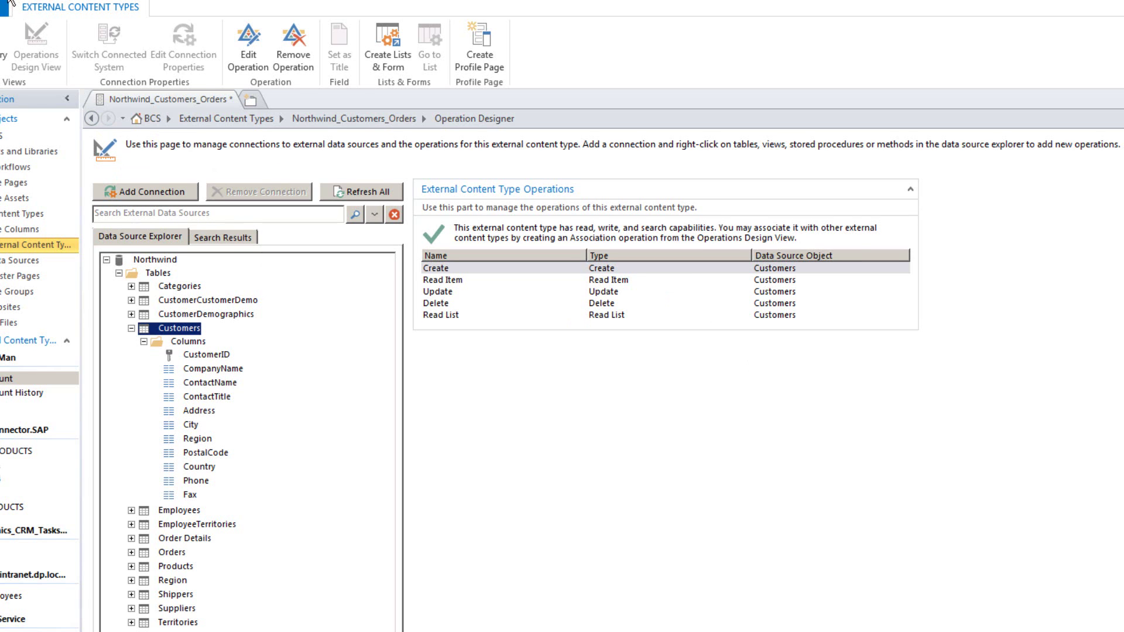
pyautogui.click(29, 1)
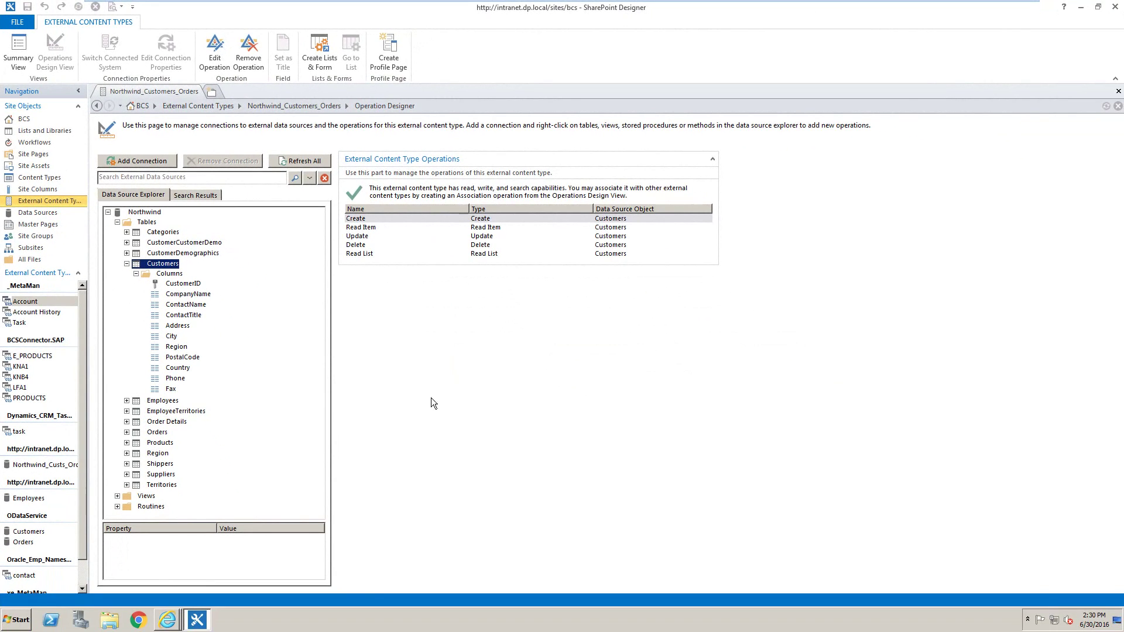
# Switch to the BCS site in Internet Explorer and go through its site contents to the page for adding an app.
pyautogui.click(166, 620)
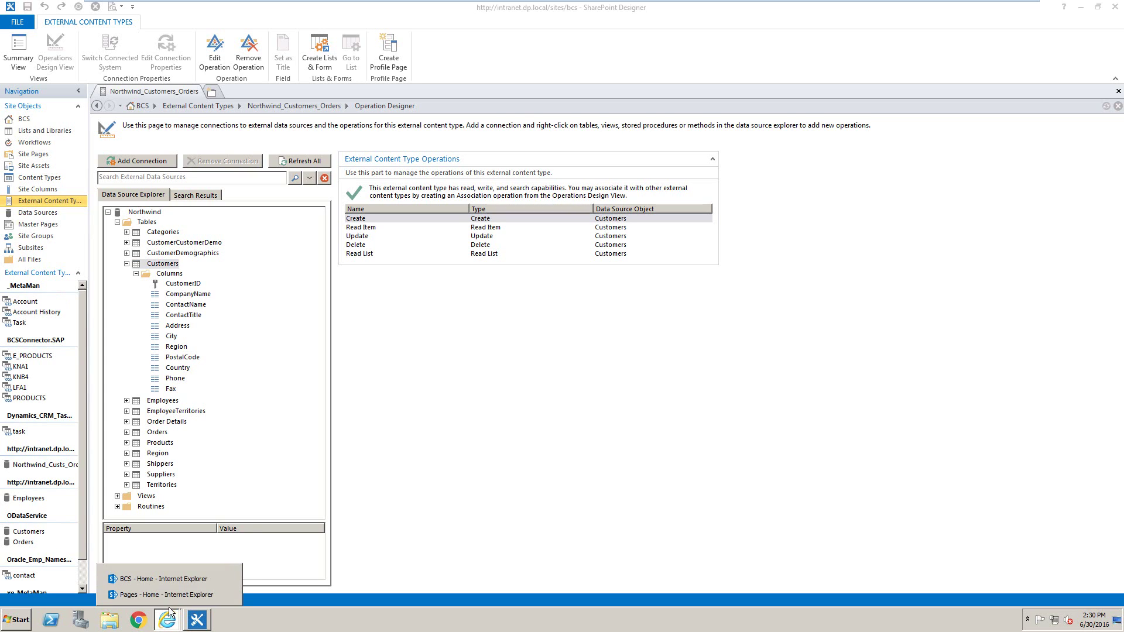
pyautogui.click(170, 582)
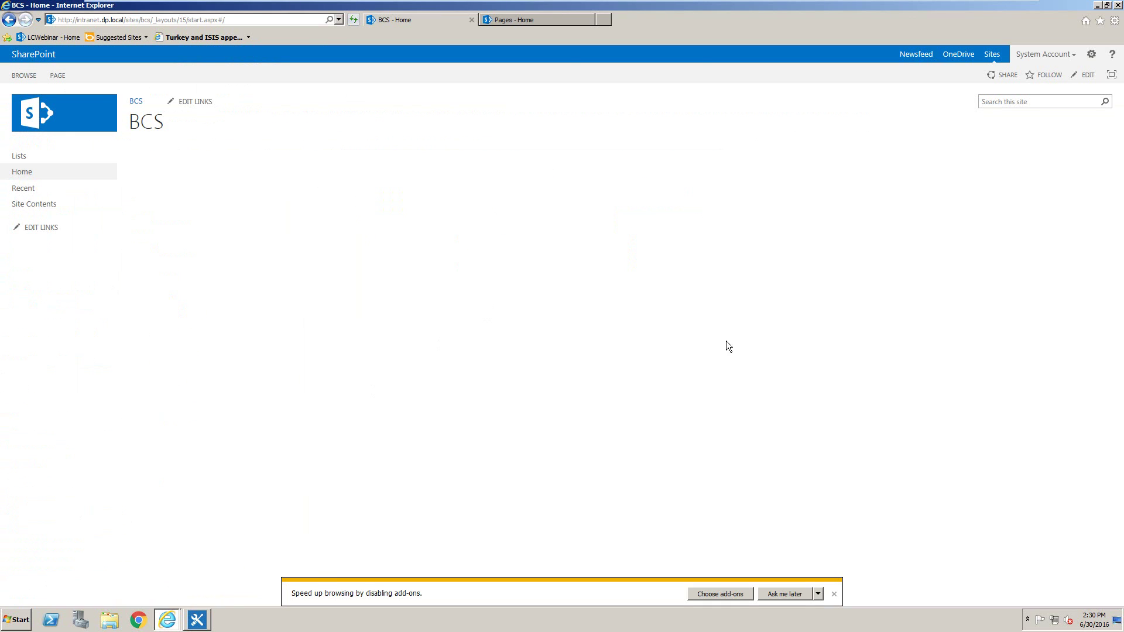
pyautogui.click(833, 594)
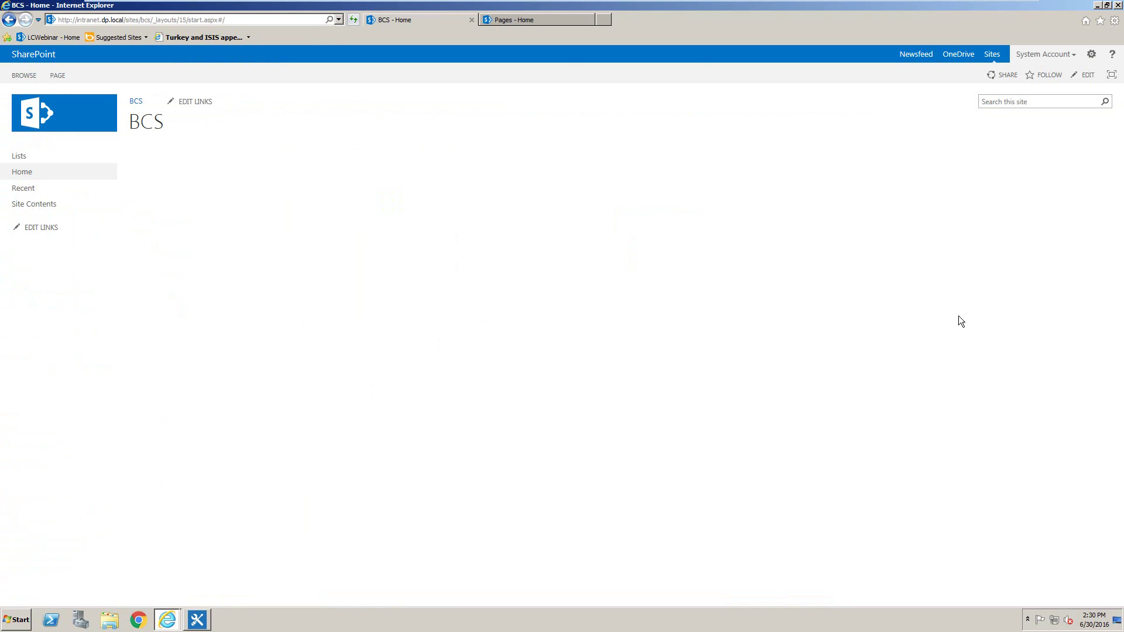
pyautogui.click(1091, 61)
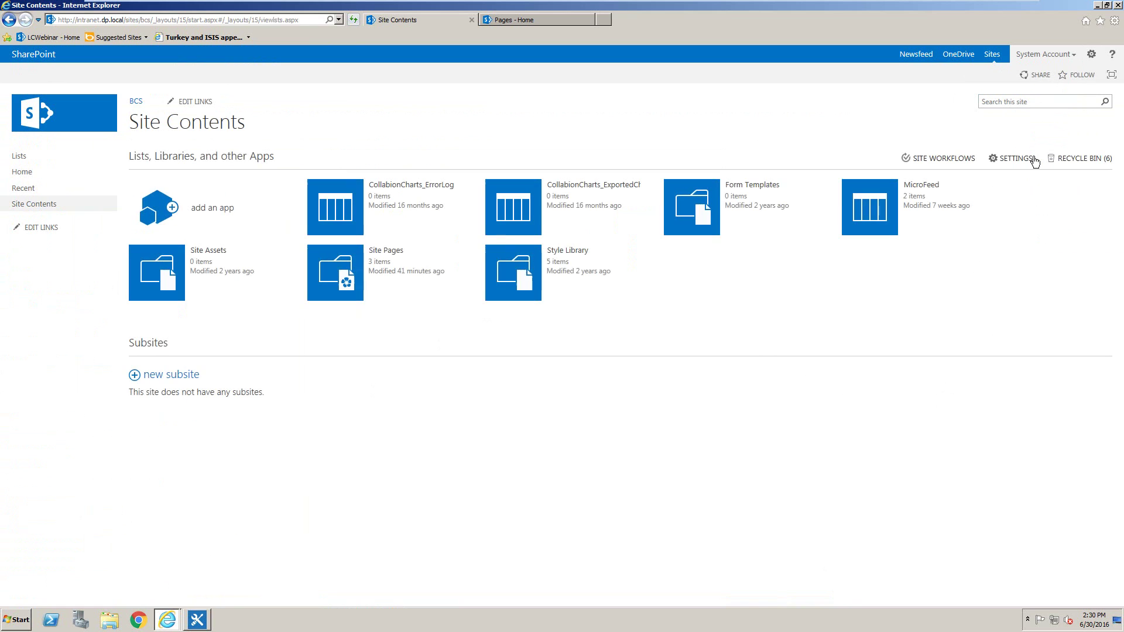
pyautogui.click(198, 217)
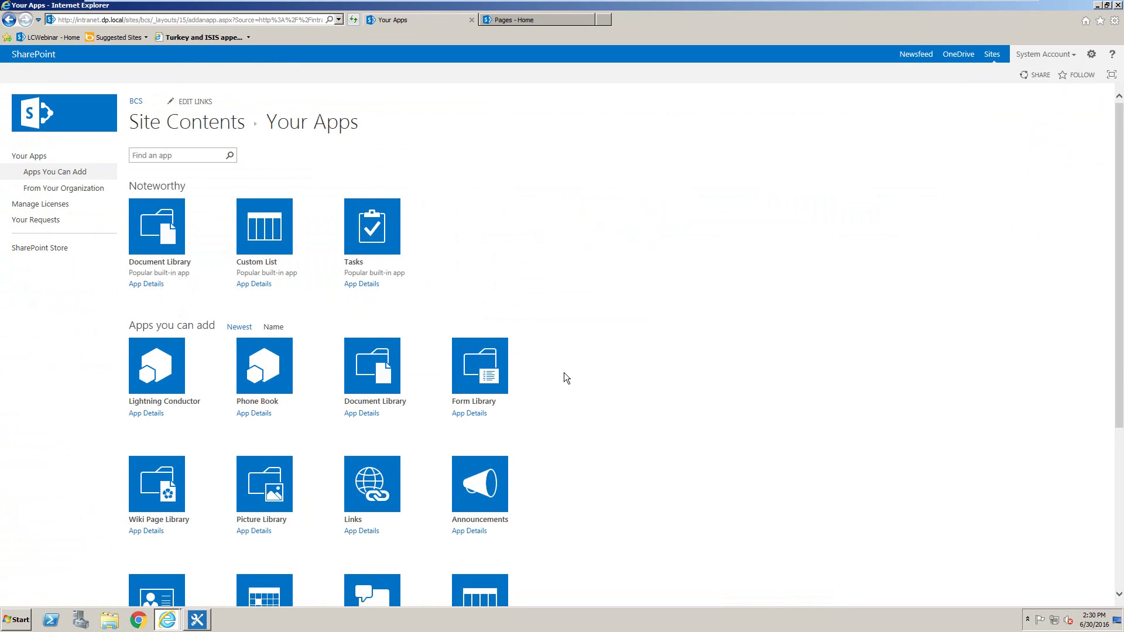
# Create an External List app named Customers using the Northwind_Customers_Orders external content type as its data source.
pyautogui.scroll(-5, 564, 372)
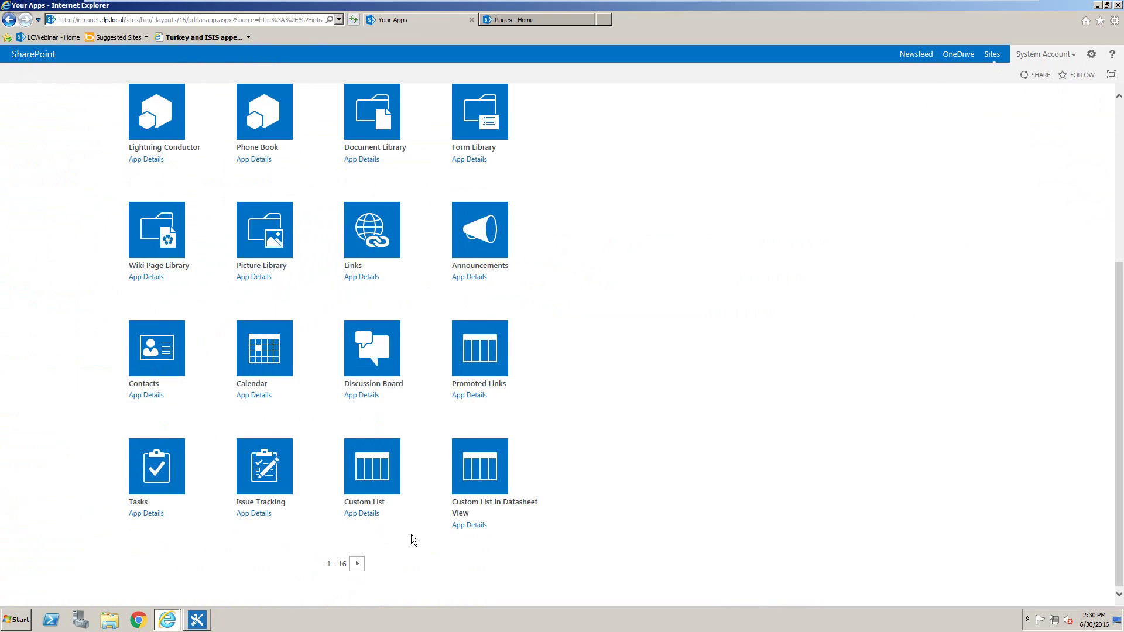
pyautogui.click(357, 564)
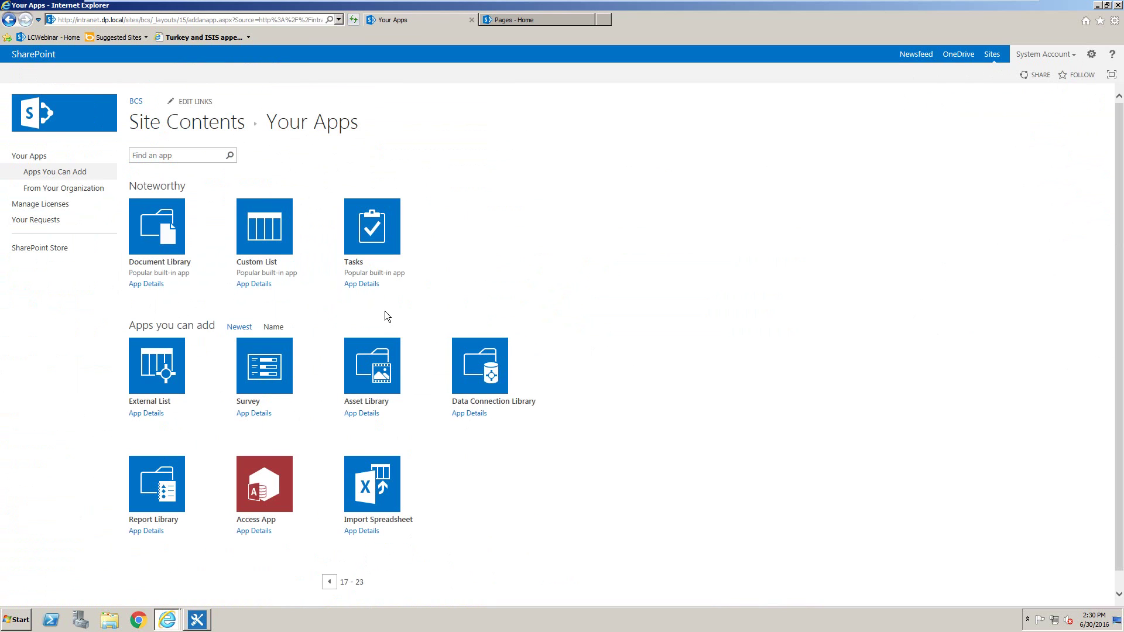
pyautogui.click(163, 383)
pyautogui.write('Customers')
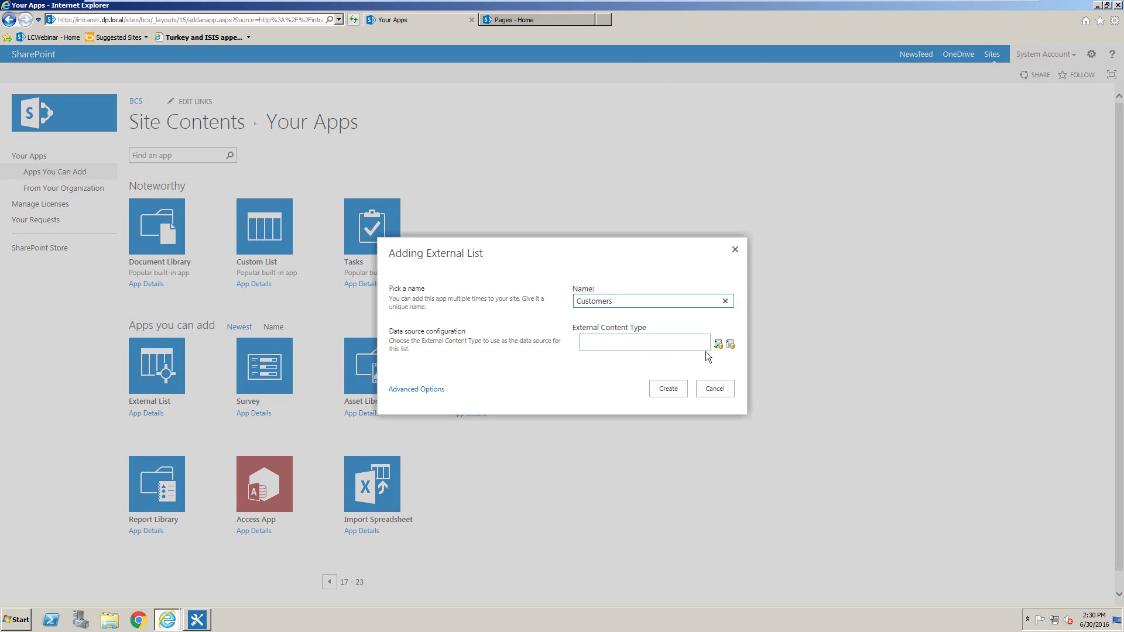
pyautogui.click(730, 345)
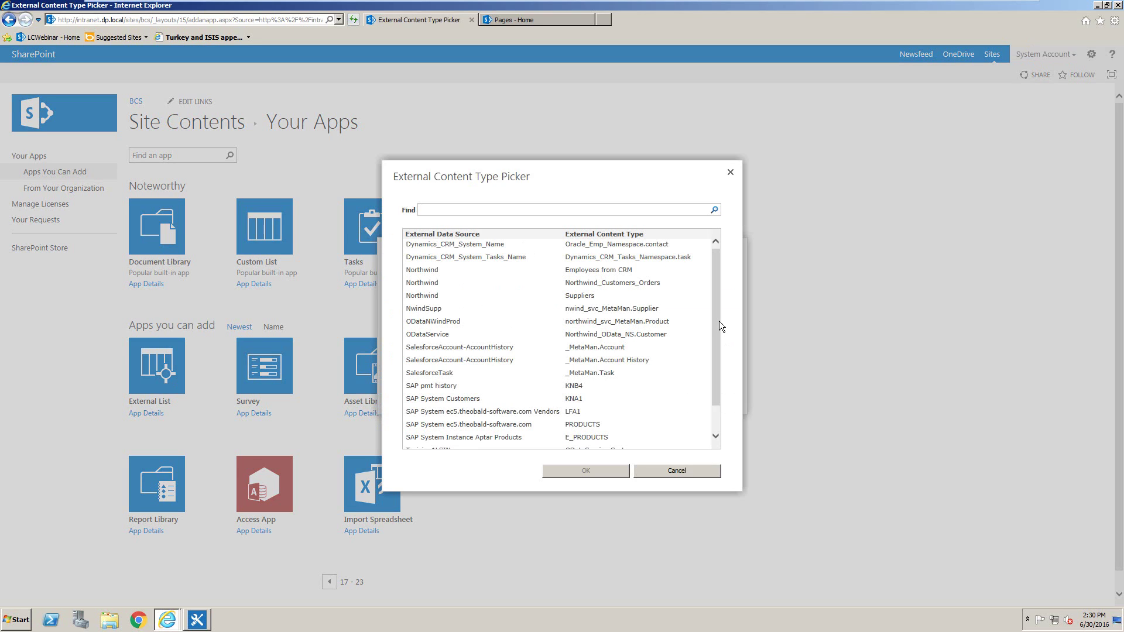
pyautogui.click(638, 282)
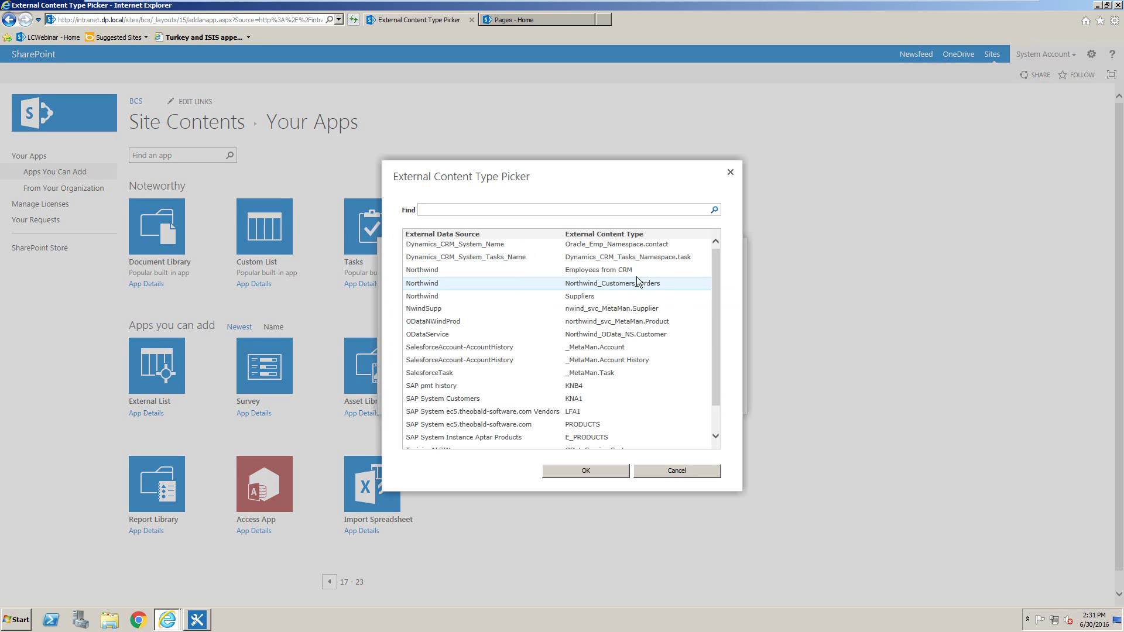
pyautogui.click(585, 469)
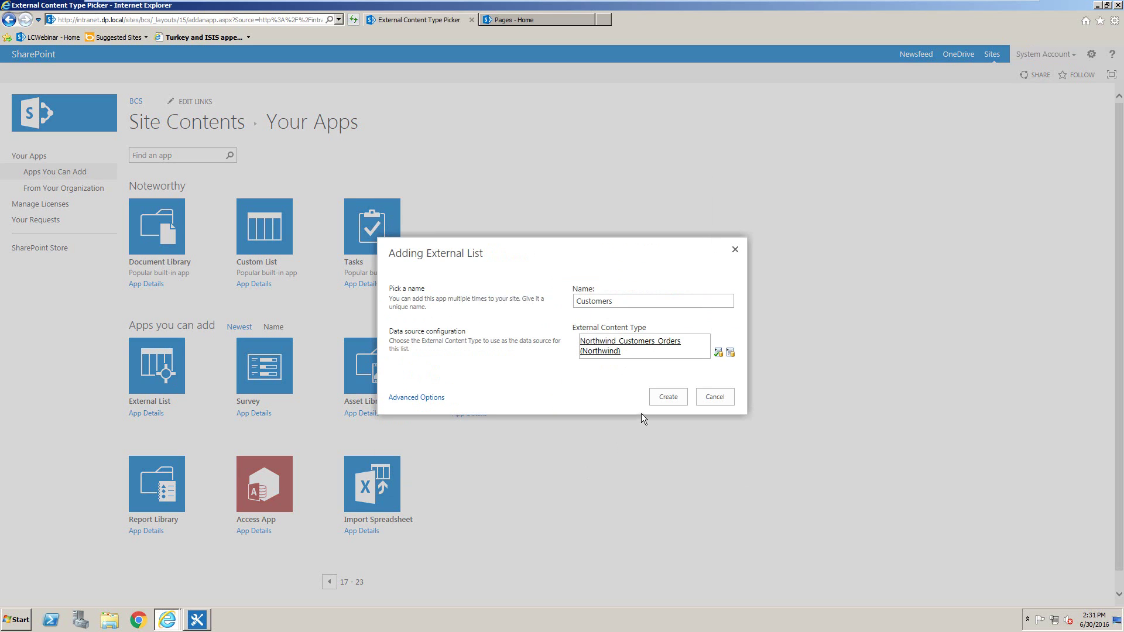
pyautogui.click(668, 397)
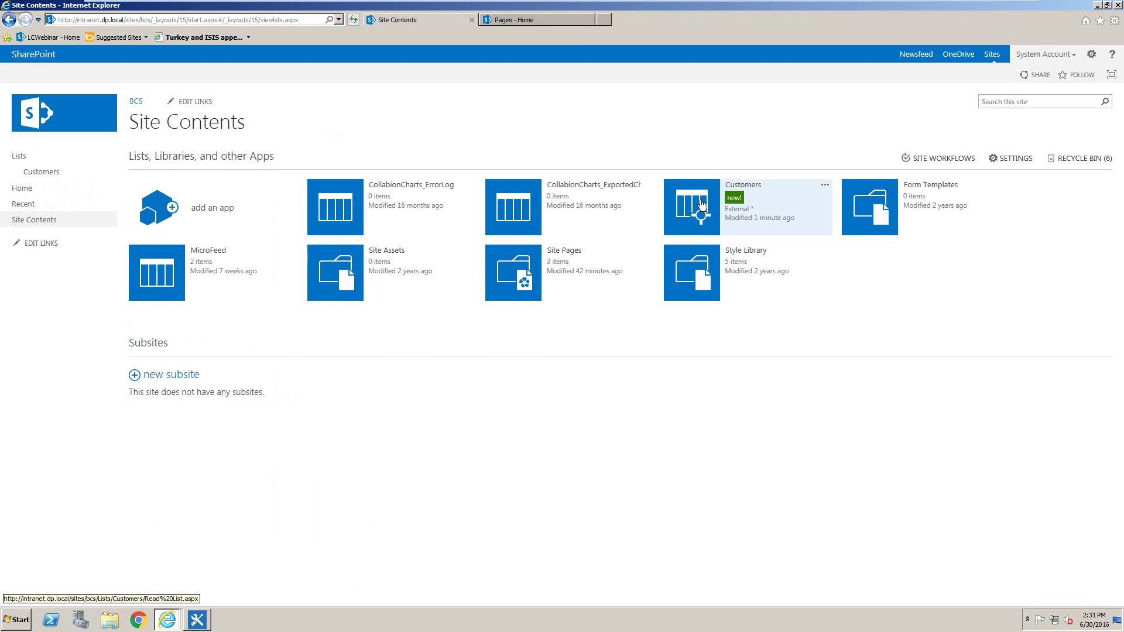
# Open the new Customers list and open the Pacebus item for editing.
pyautogui.click(702, 205)
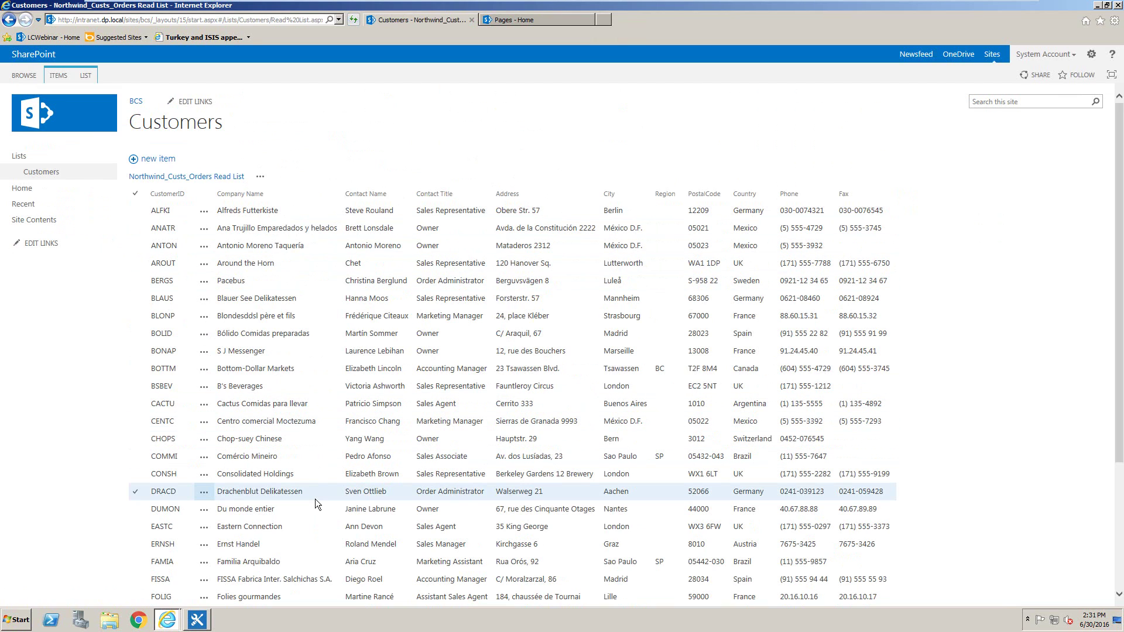
pyautogui.click(204, 282)
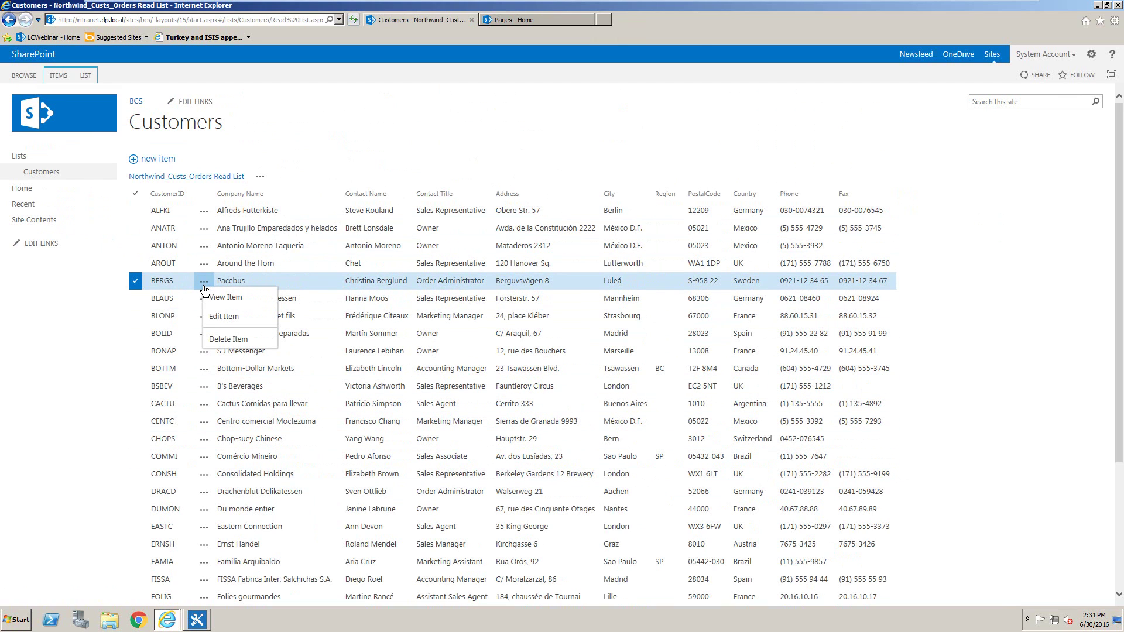
pyautogui.click(230, 321)
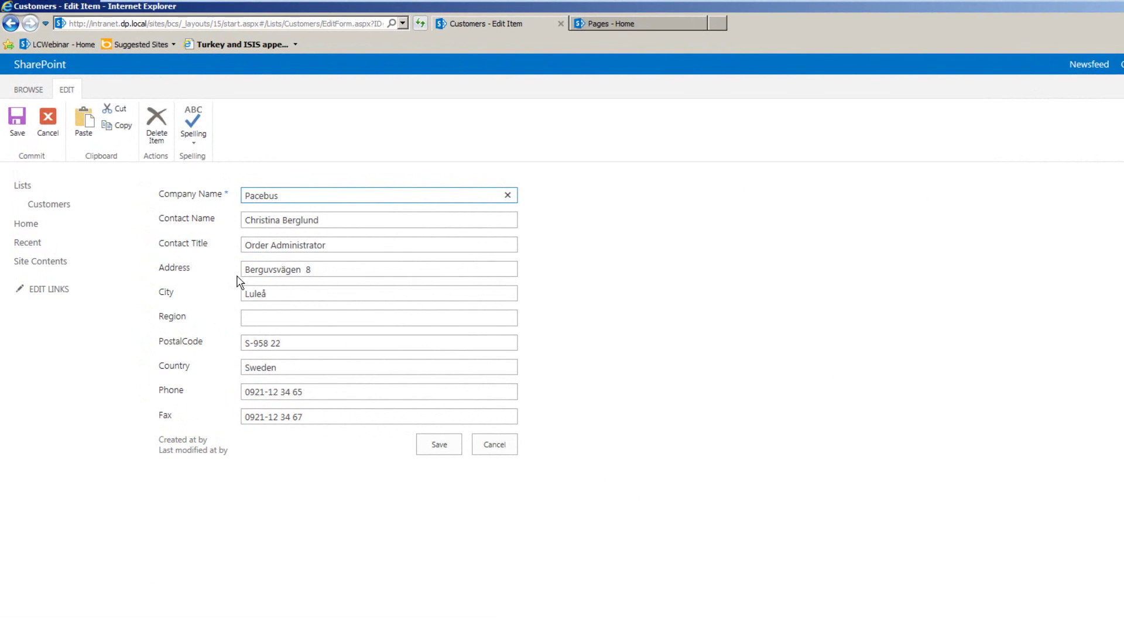
# Change the Pacebus item's contact title to Managing Director and save the item.
pyautogui.tripleClick(326, 245)
pyautogui.write('M')
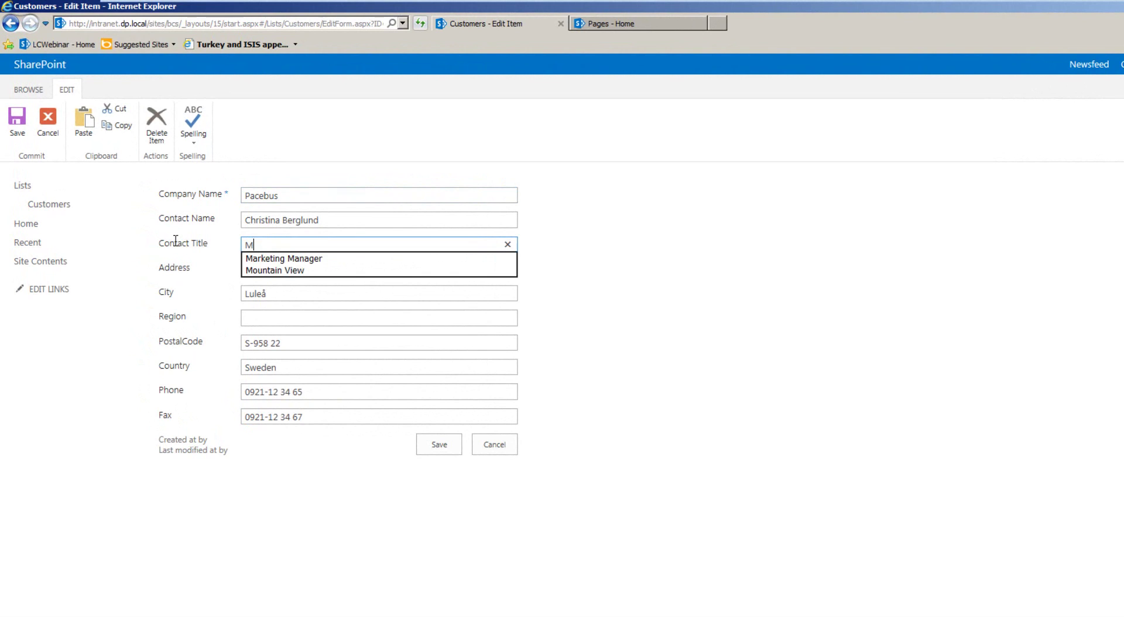
pyautogui.write('anaging ')
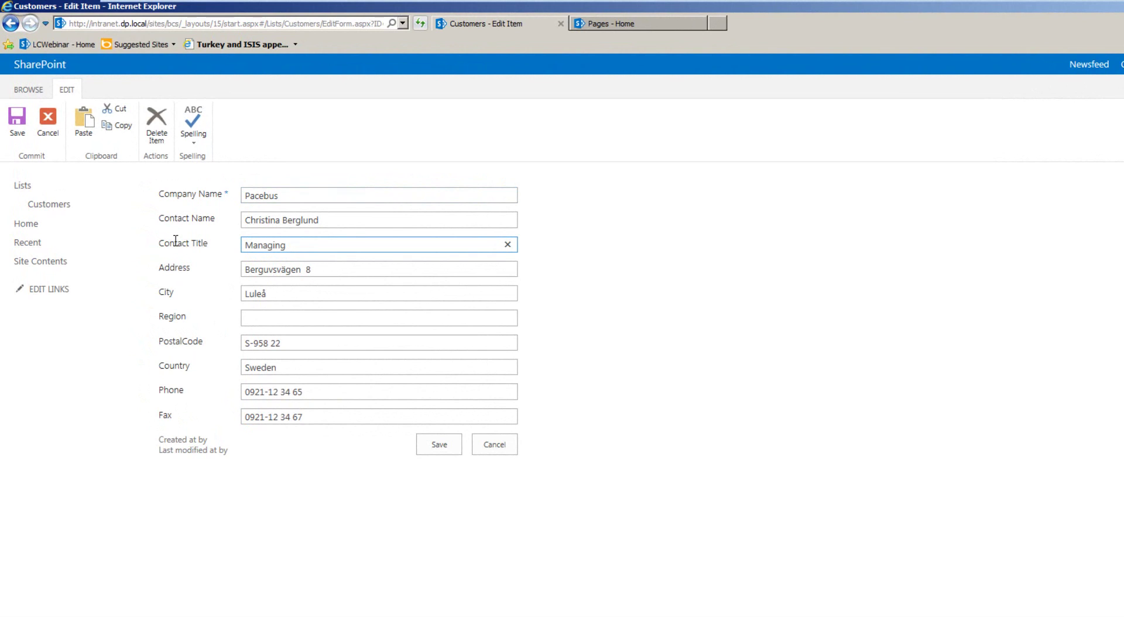
pyautogui.write('Director')
pyautogui.click(458, 445)
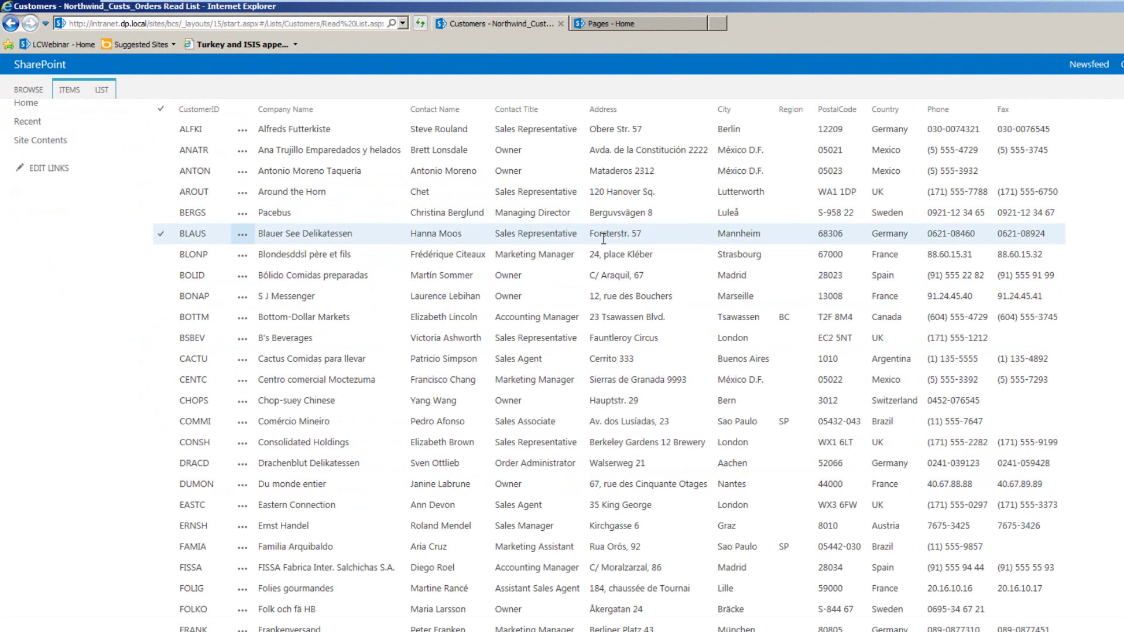
pyautogui.scroll(2, 604, 238)
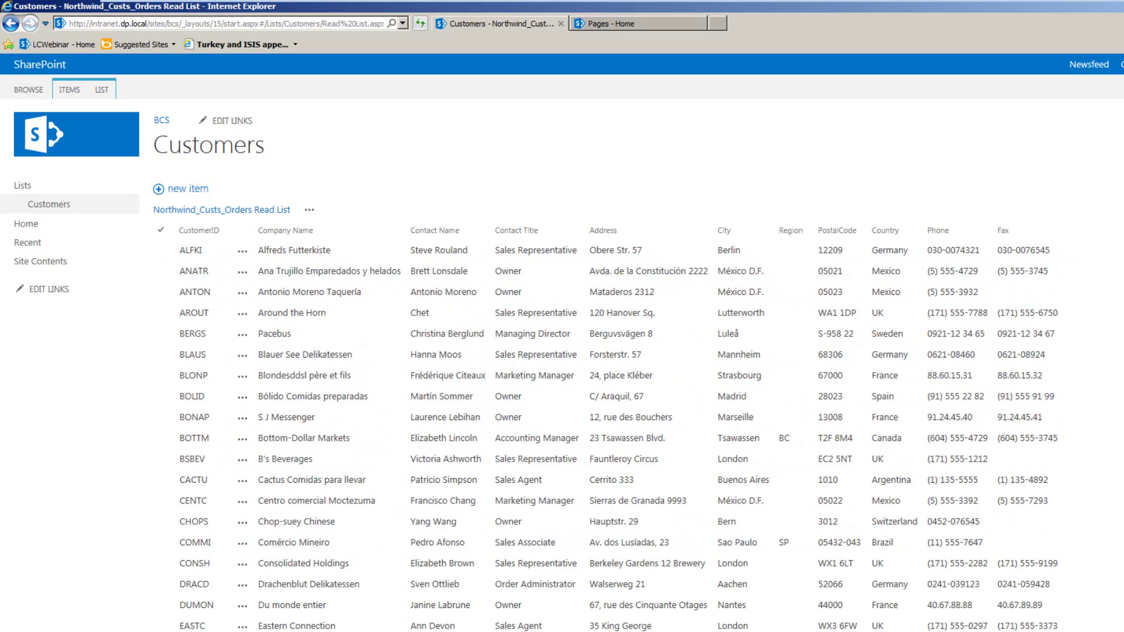
pyautogui.scroll(-3, 562, 363)
pyautogui.scroll(4, 562, 363)
pyautogui.scroll(-4, 562, 363)
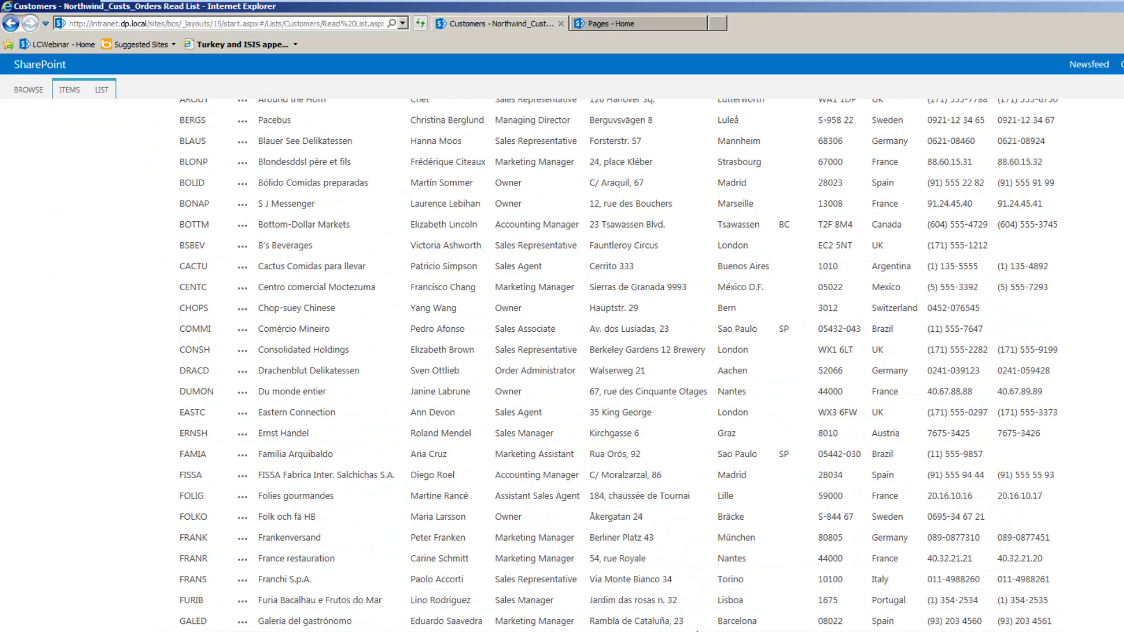
pyautogui.scroll(3, 697, 586)
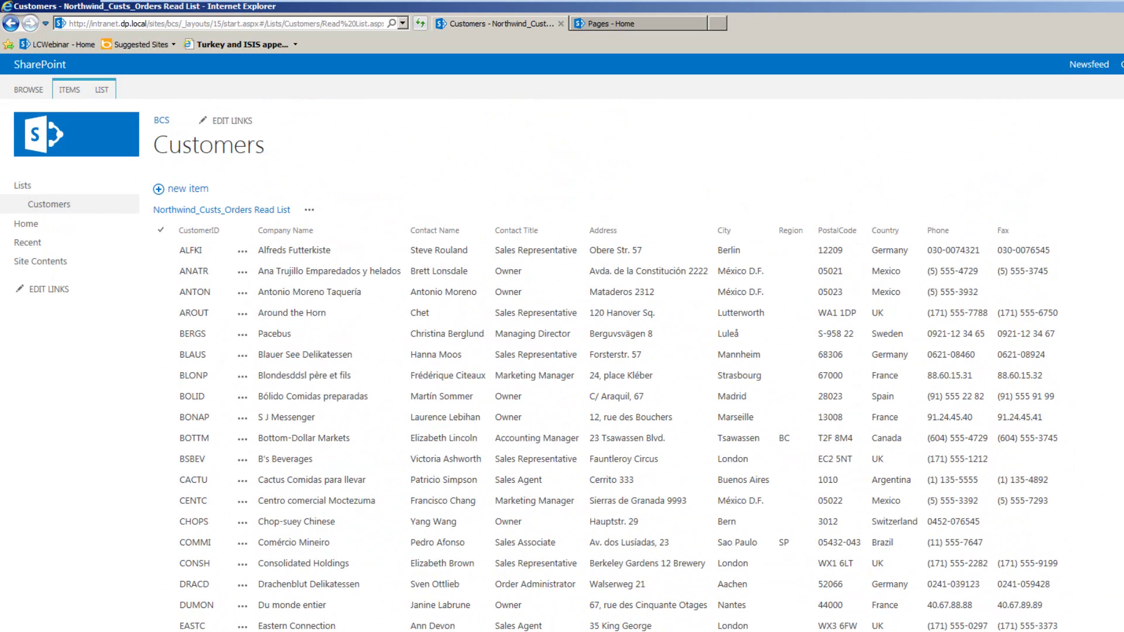